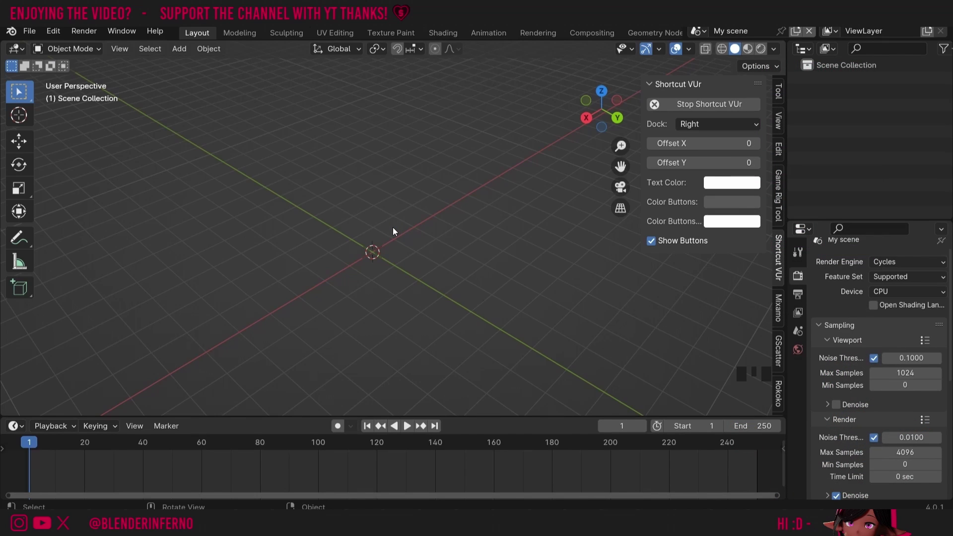
- Enable the Mesh: Tissue add-on in Preferences (search 'tissu') and save the preferences
left_click(55, 30)
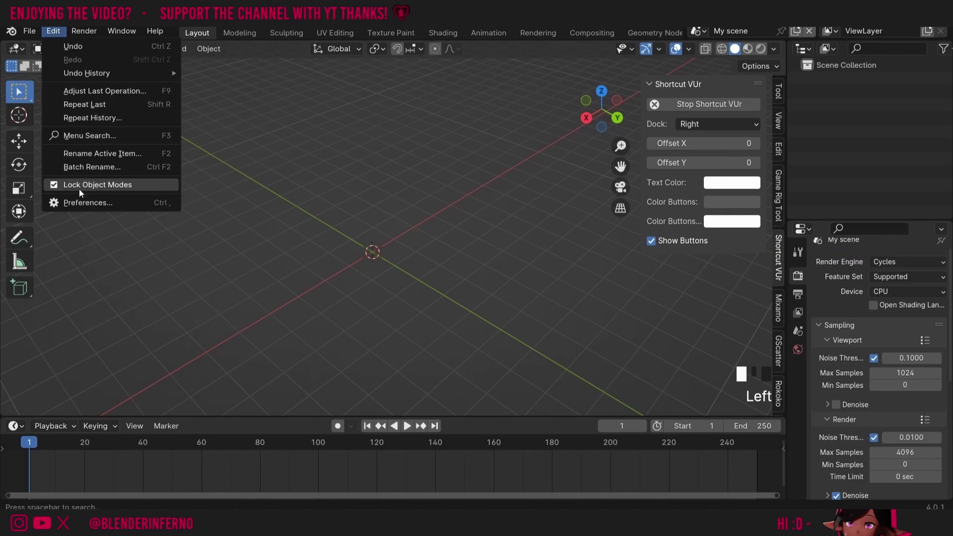
left_click(98, 203)
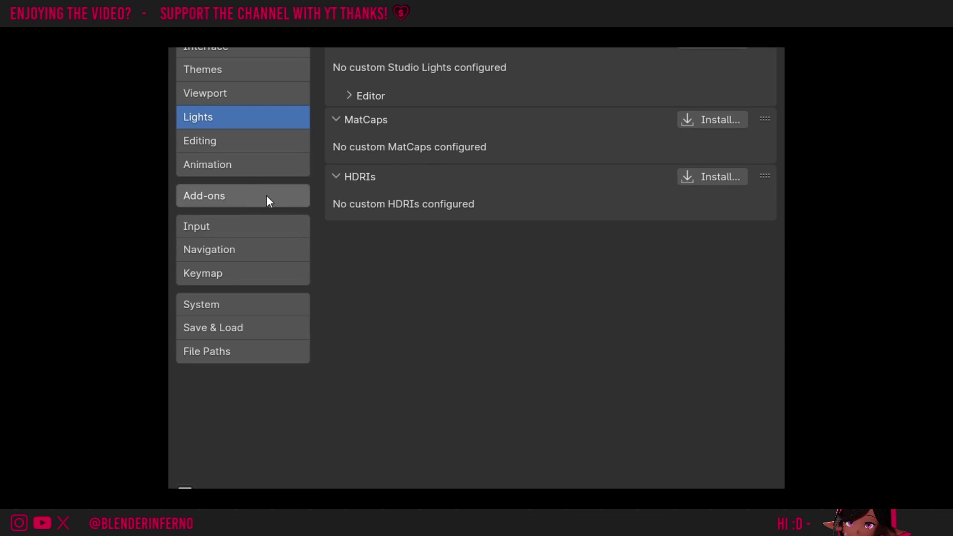
left_click(254, 198)
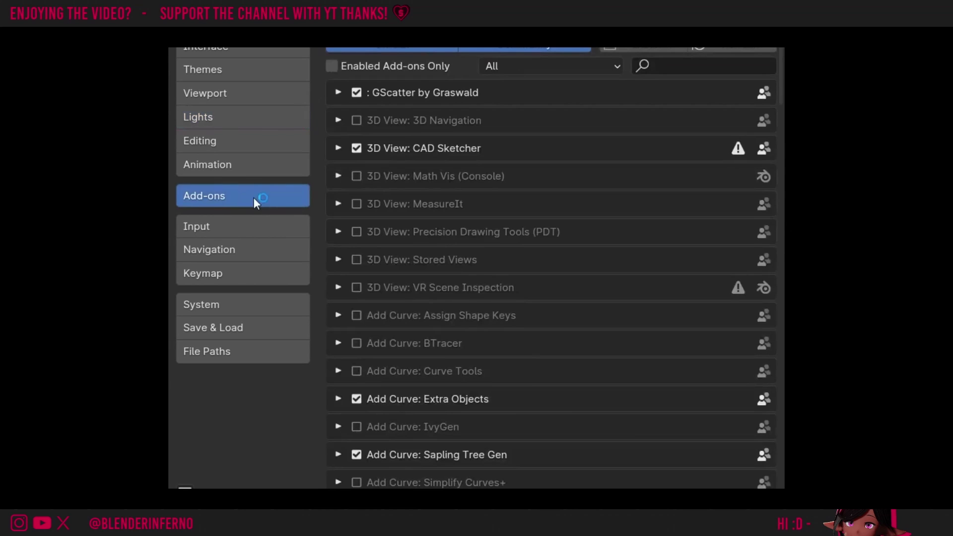
left_click(682, 67)
type("tissu")
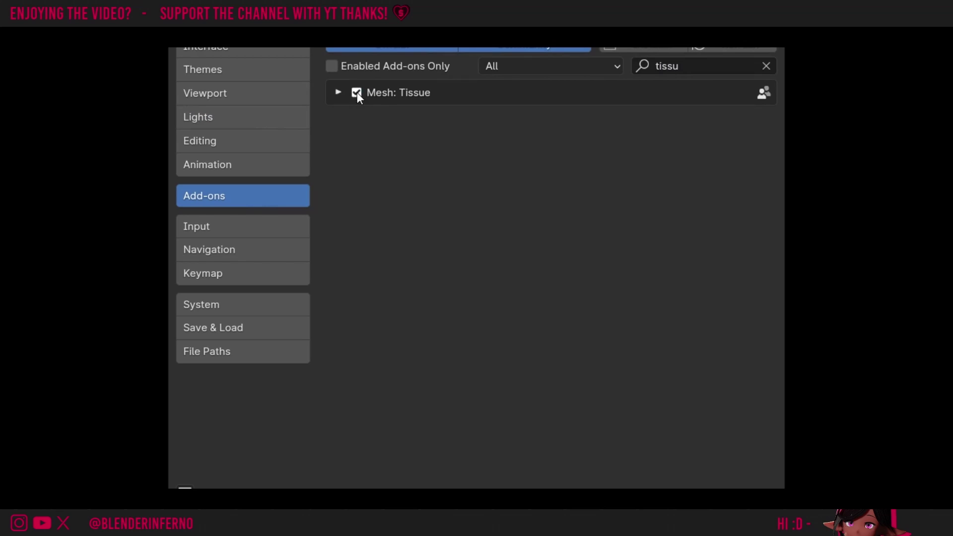
left_click(185, 488)
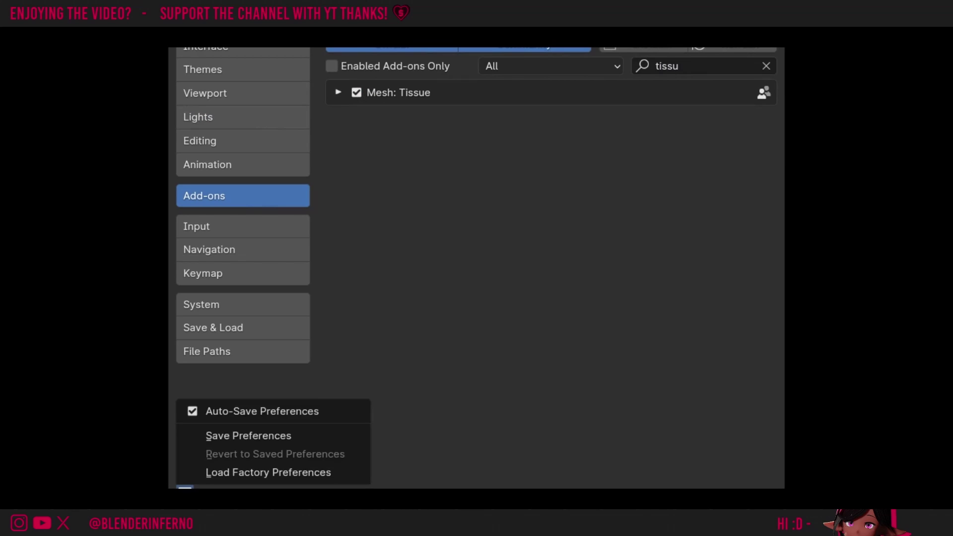
left_click(240, 437)
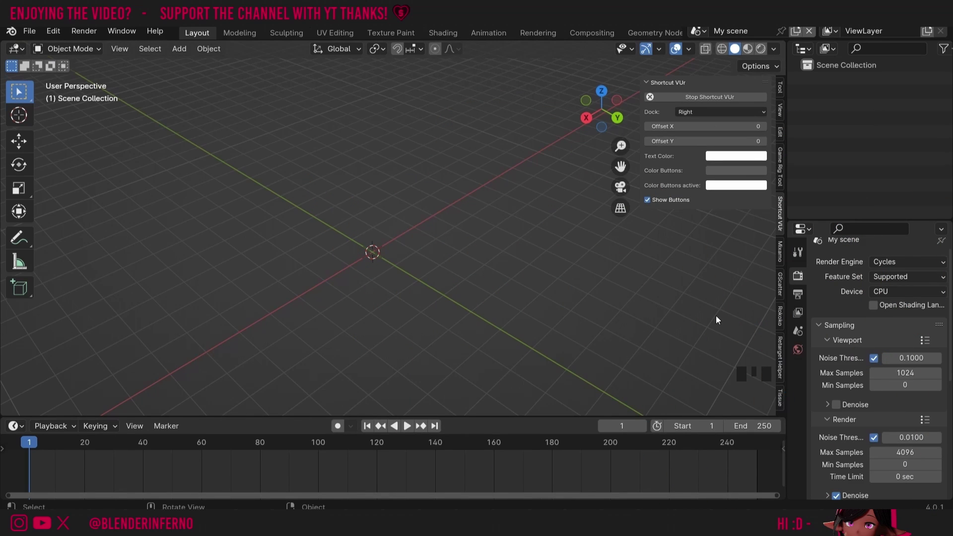
- Add a torus with 48 major and 12 minor segments at the origin and collapse its operator panel
key("n")
key("n")
key("shift+a")
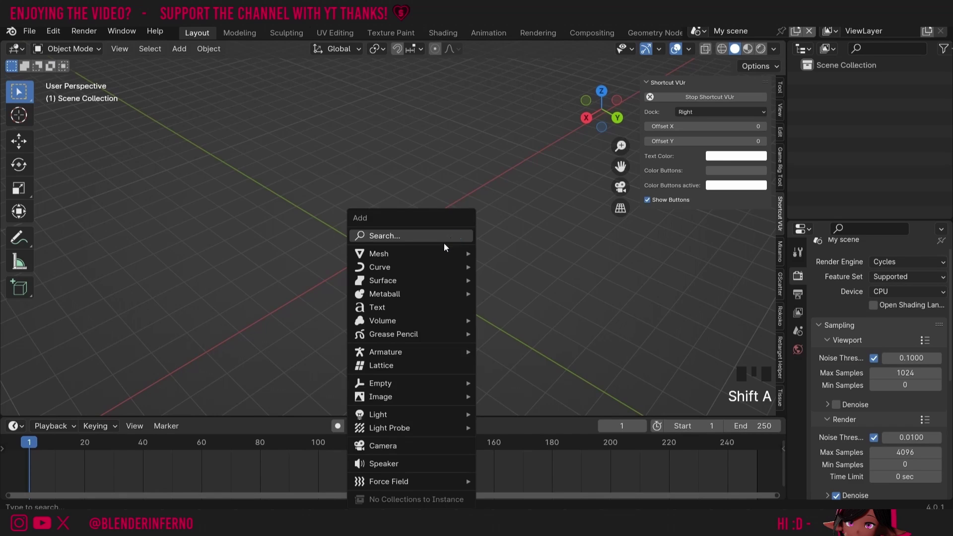
left_click(441, 253)
left_click(508, 347)
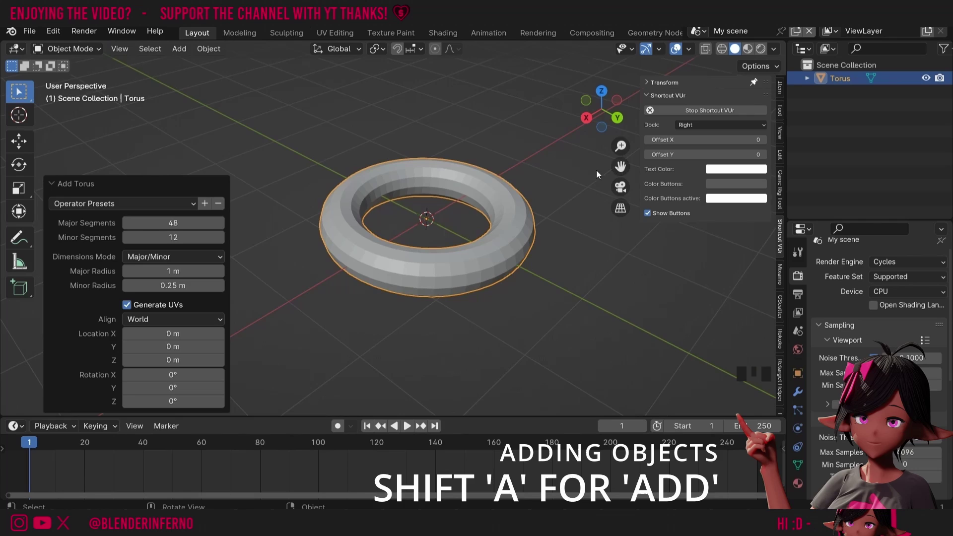
left_click(63, 182)
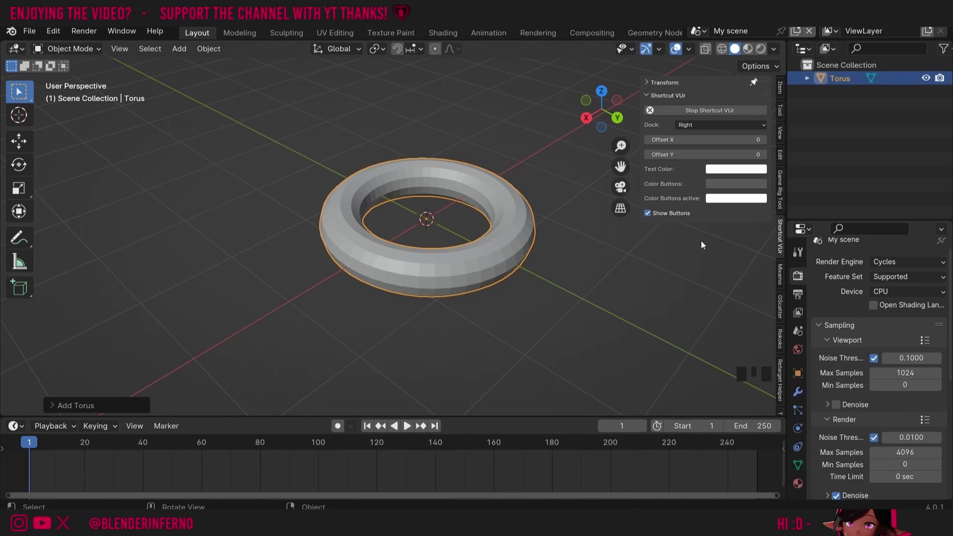
- Enter Edit Mode on the torus and try moving single faces, cancelling each move
key("Tab")
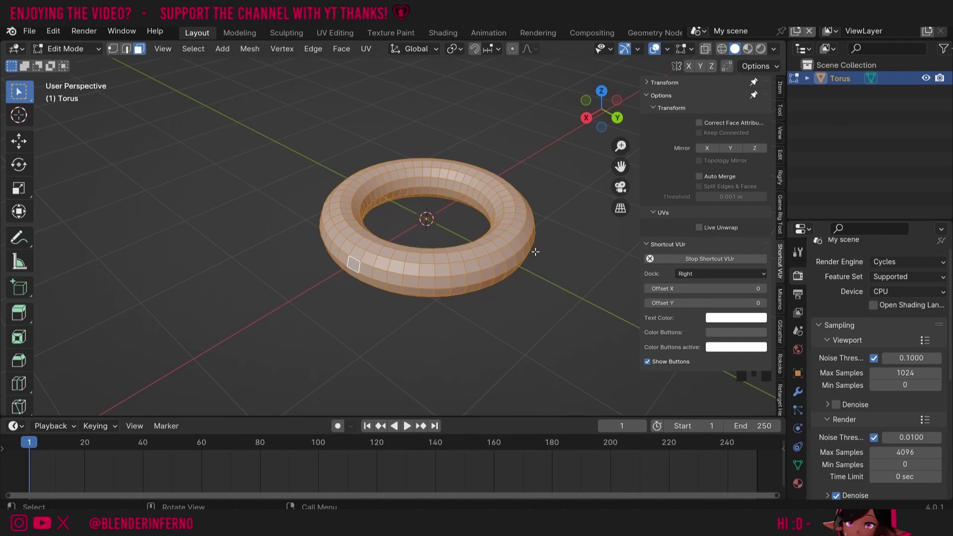
left_click(511, 225)
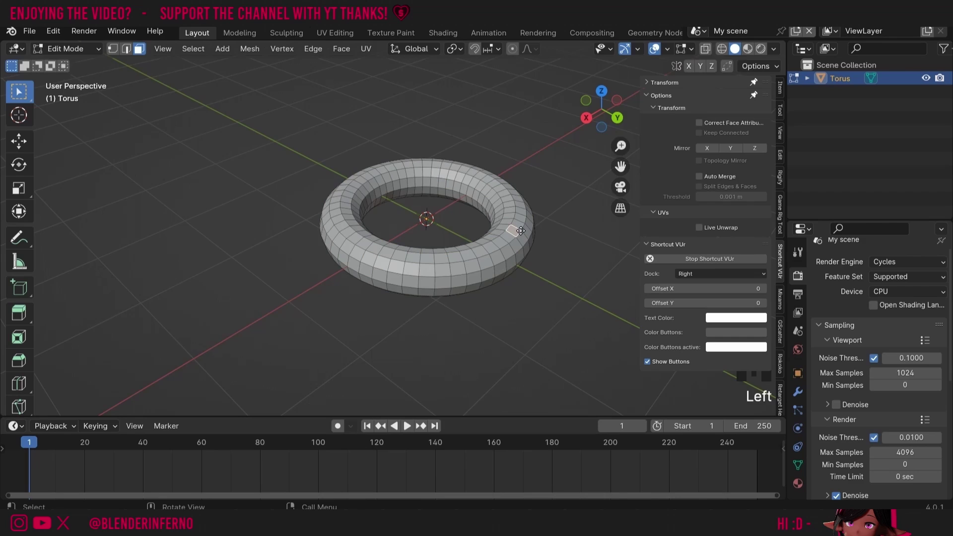
key("g")
right_click(535, 214)
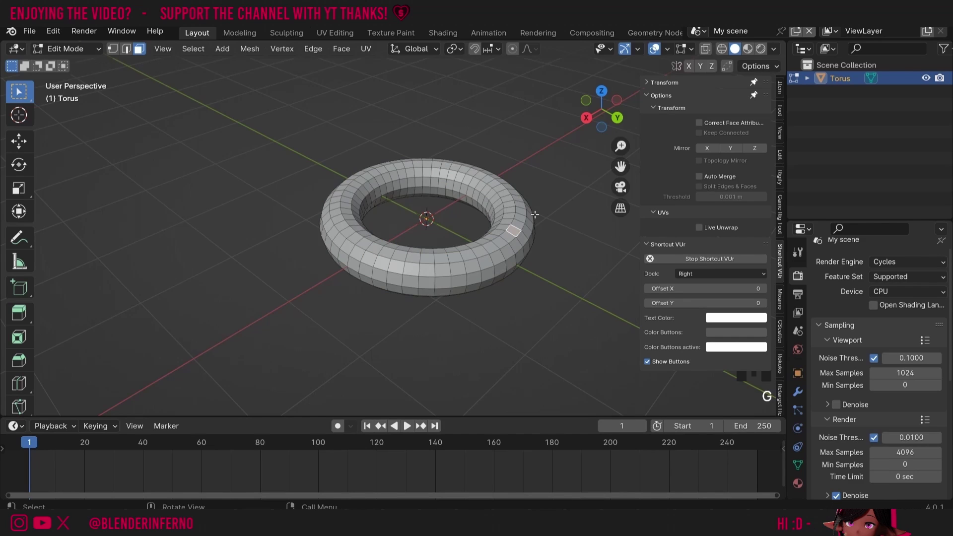
left_click(478, 253)
left_click(360, 238)
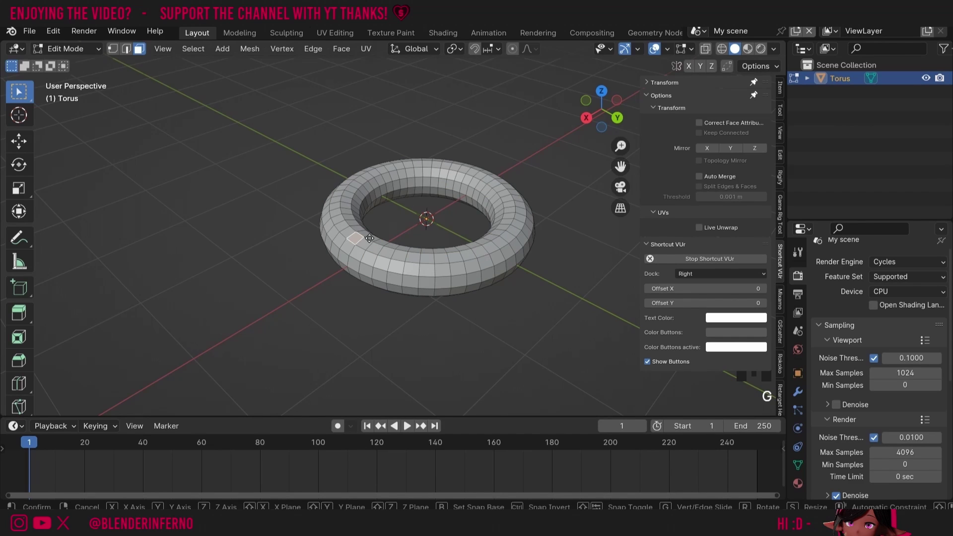
key("g")
right_click(362, 222)
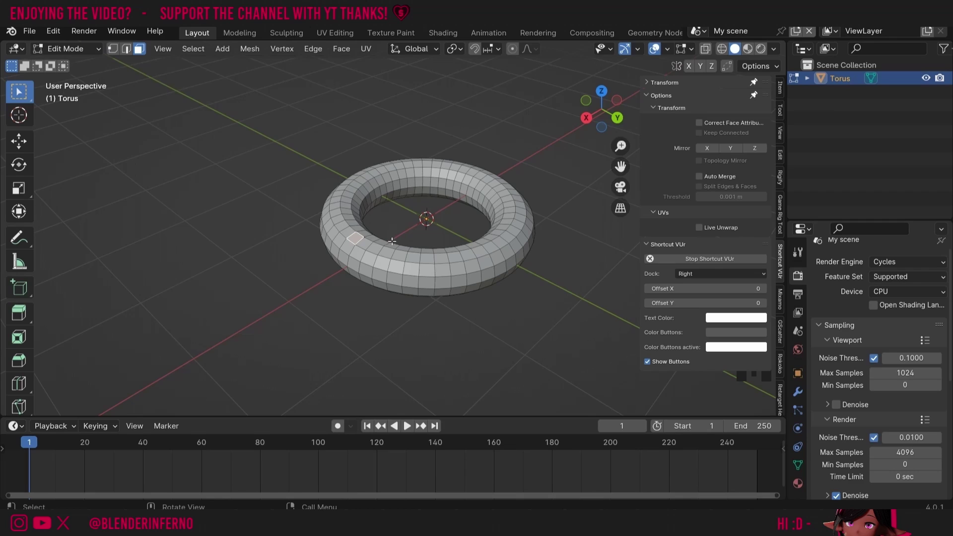
- Cycle through vertex, edge and face select modes, clearing the selection each time
key("1")
left_click(365, 250)
key("2")
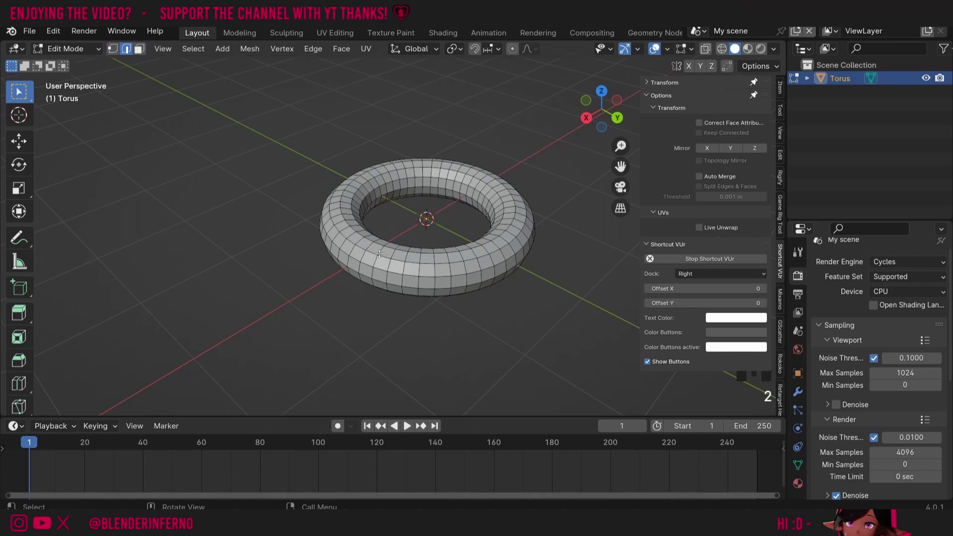
left_click(380, 253)
key("3")
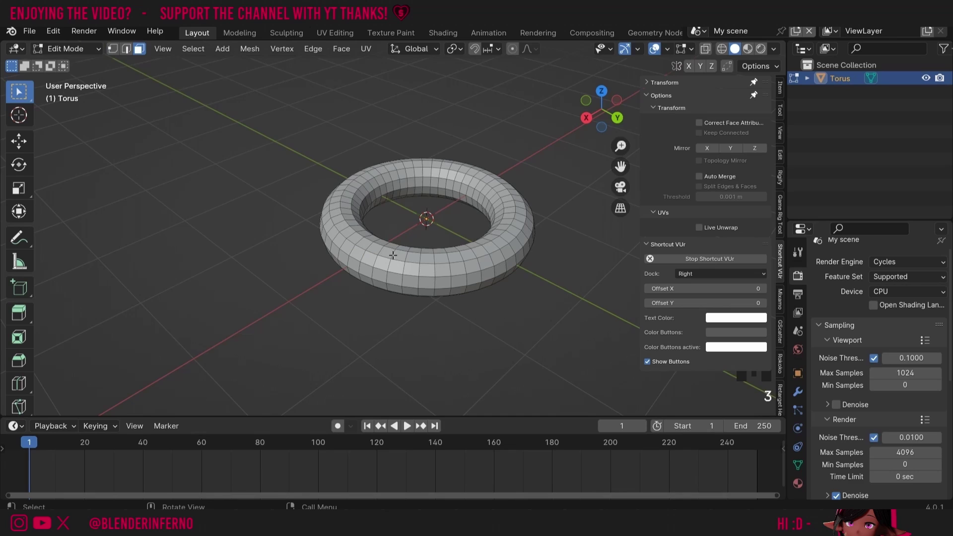
- Try rotating and then scaling a front face of the torus, cancelling both
left_click(397, 255)
key("r")
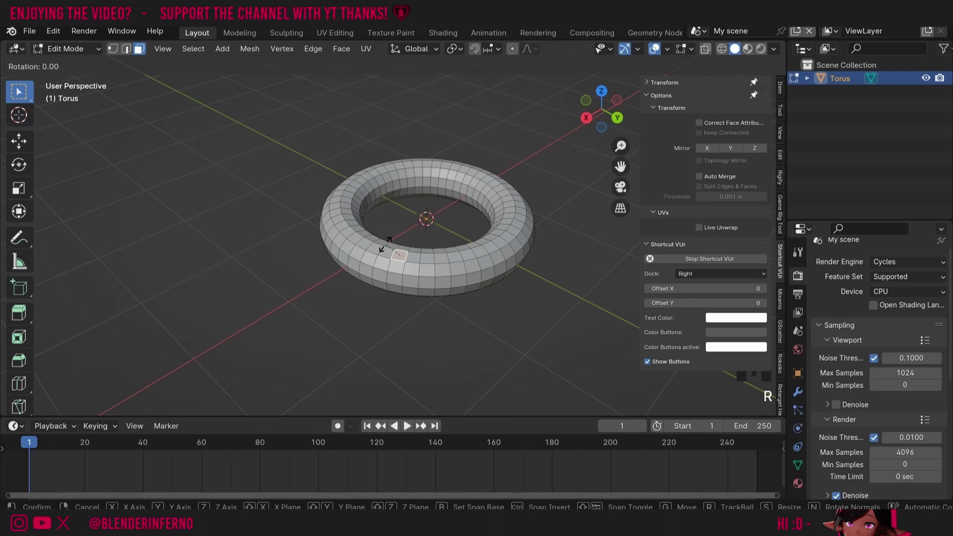
right_click(384, 271)
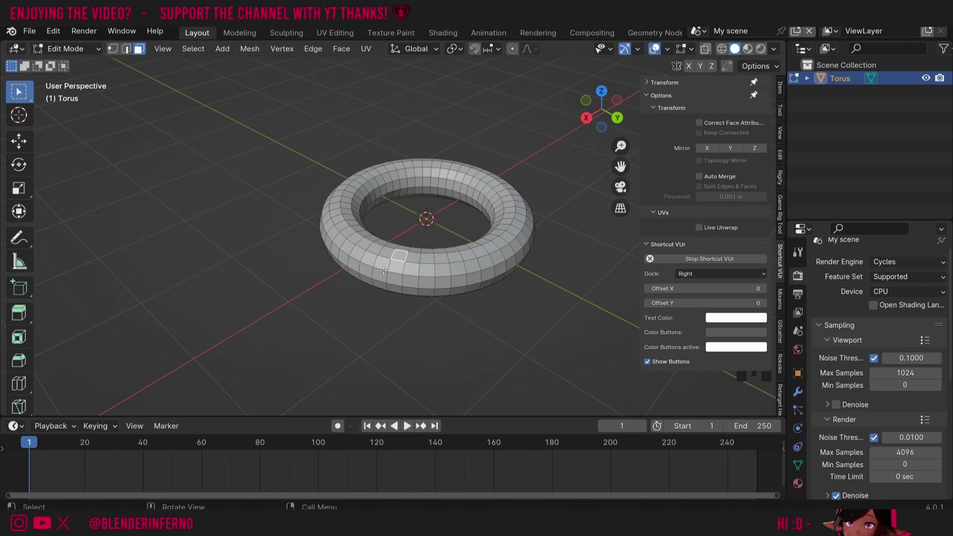
key("s")
right_click(389, 259)
- Return to Object Mode, then re-enter Edit Mode from the interaction mode dropdown
key("Tab")
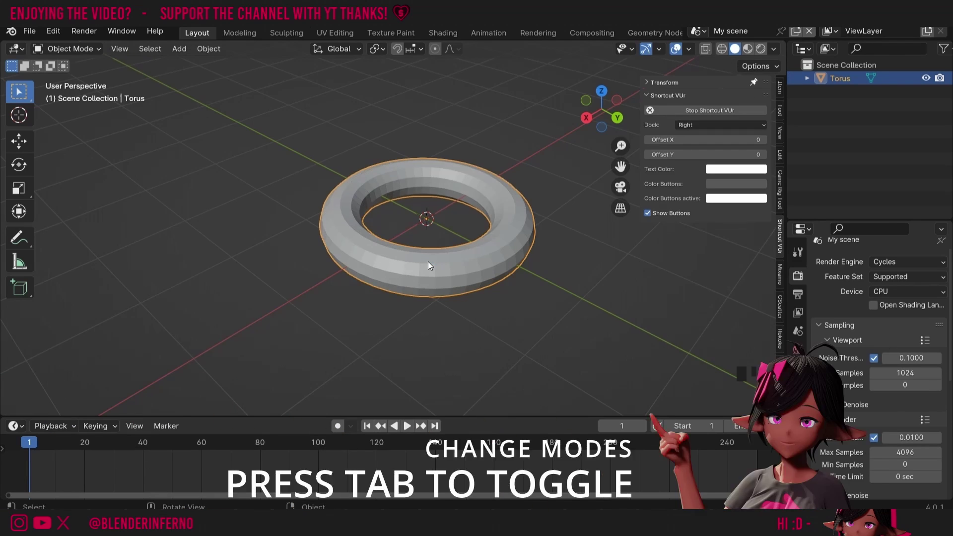
left_click(76, 49)
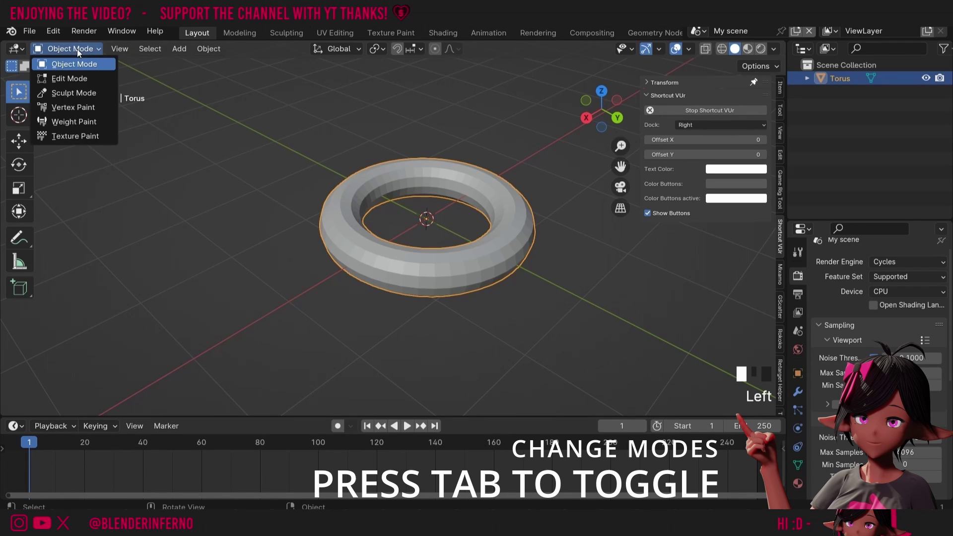
left_click(79, 79)
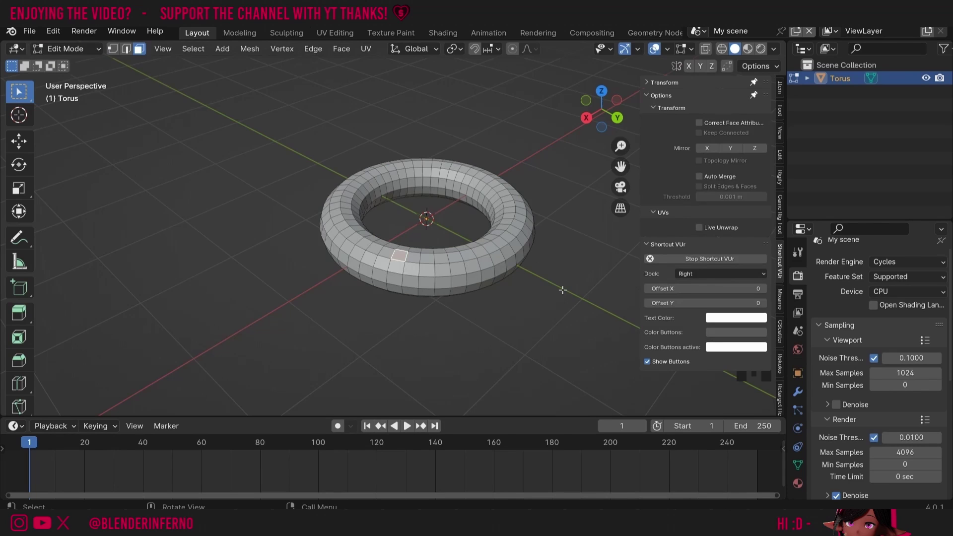
- Select the entire torus mesh and fatten it slightly outward with Alt+S
key("a")
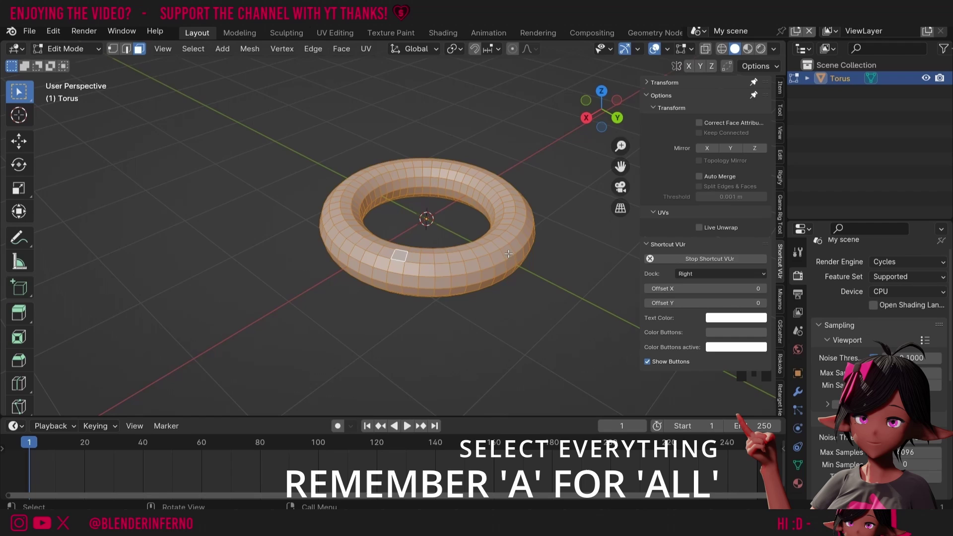
key("alt+s")
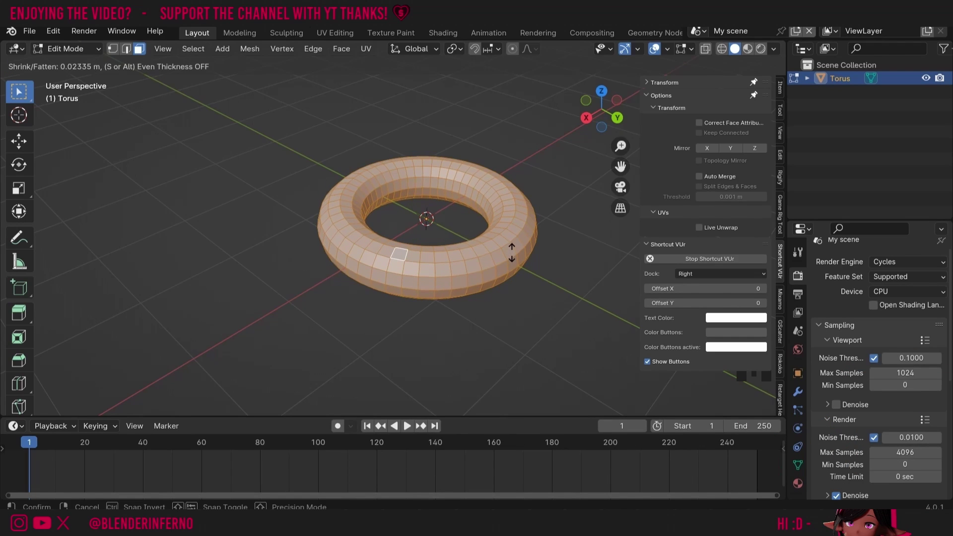
left_click(514, 252)
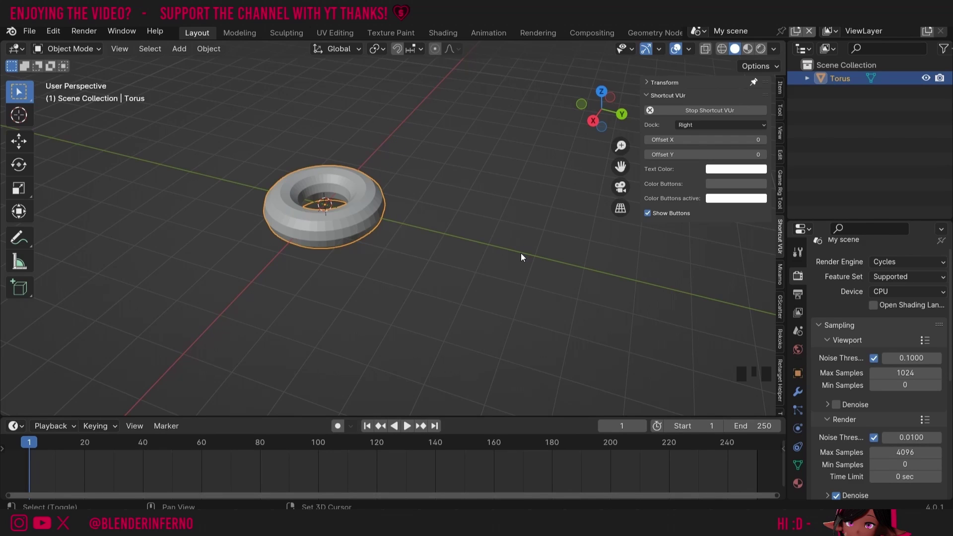
- Add a plane and move it beside the torus
key("shift+a")
mouse_move(521, 253)
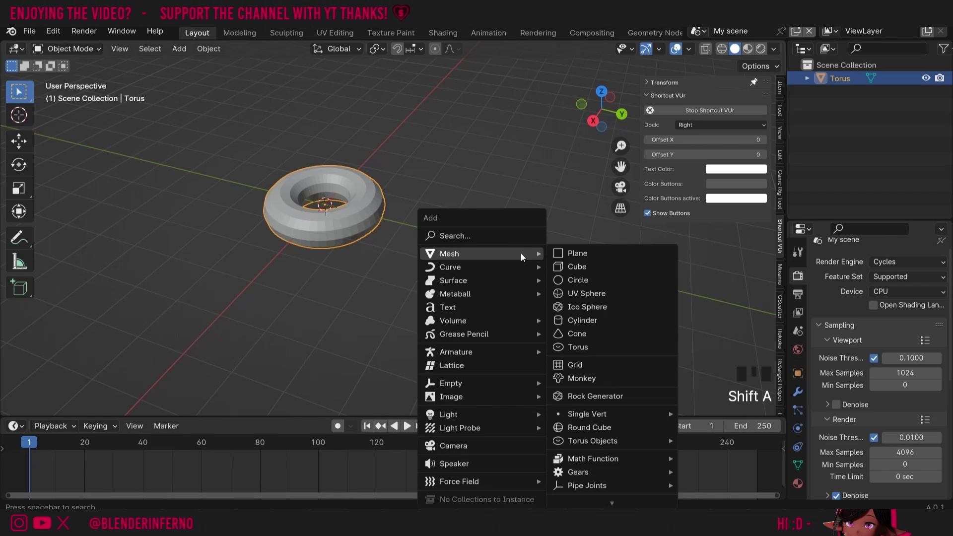
left_click(580, 256)
key("g")
left_click(661, 278)
- Give the plane a Subdivision modifier with viewport level 2
left_click_drag(787, 387, 751, 388)
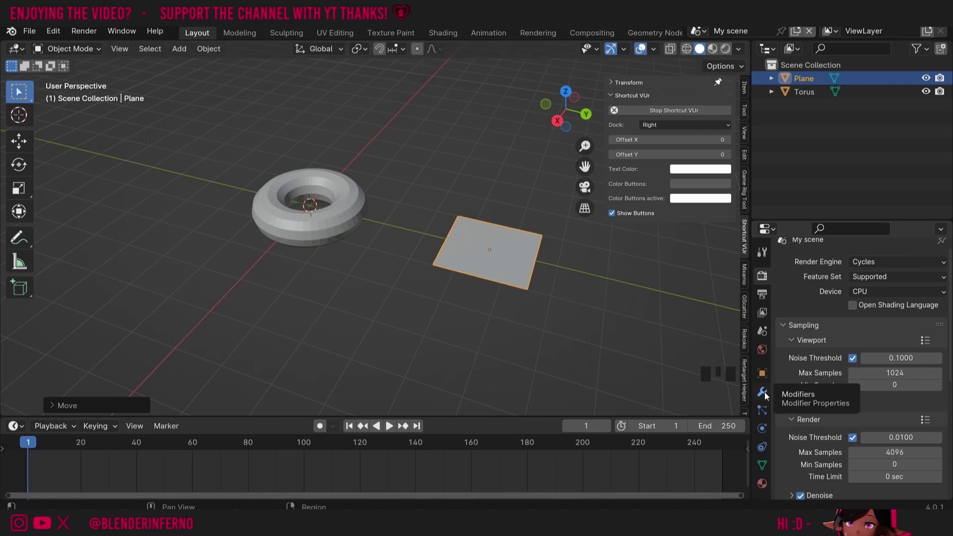
left_click(763, 392)
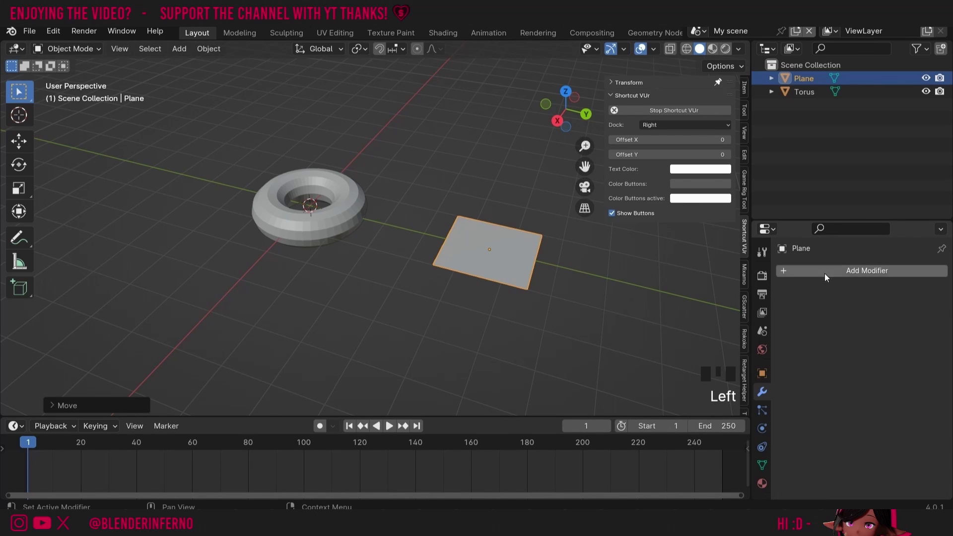
left_click(825, 273)
left_click(824, 273)
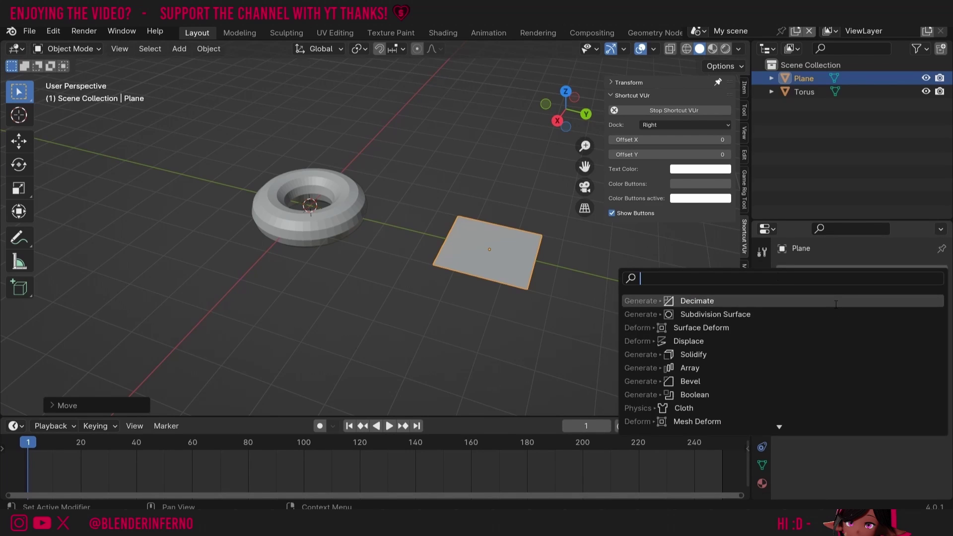
type("s")
key("Return")
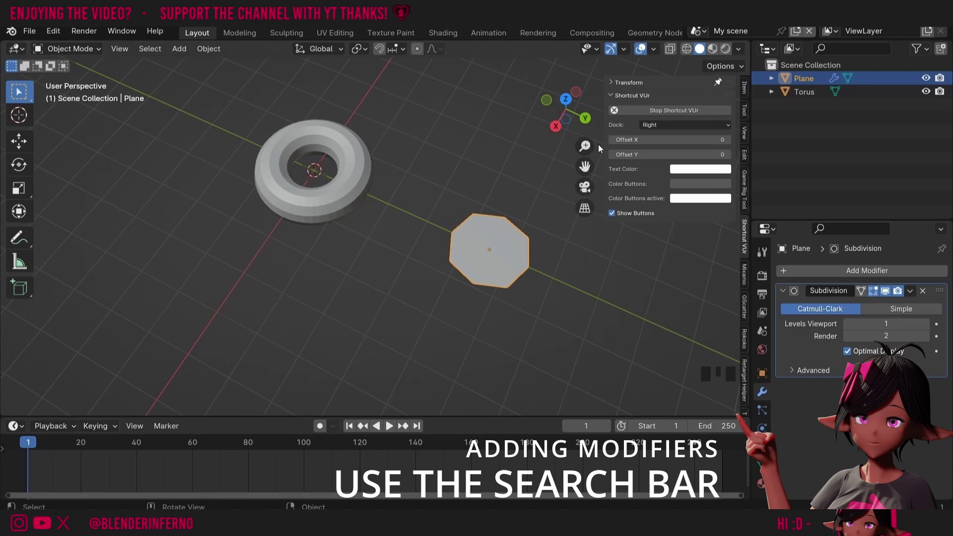
left_click_drag(556, 97, 566, 106)
left_click_drag(864, 324, 886, 324)
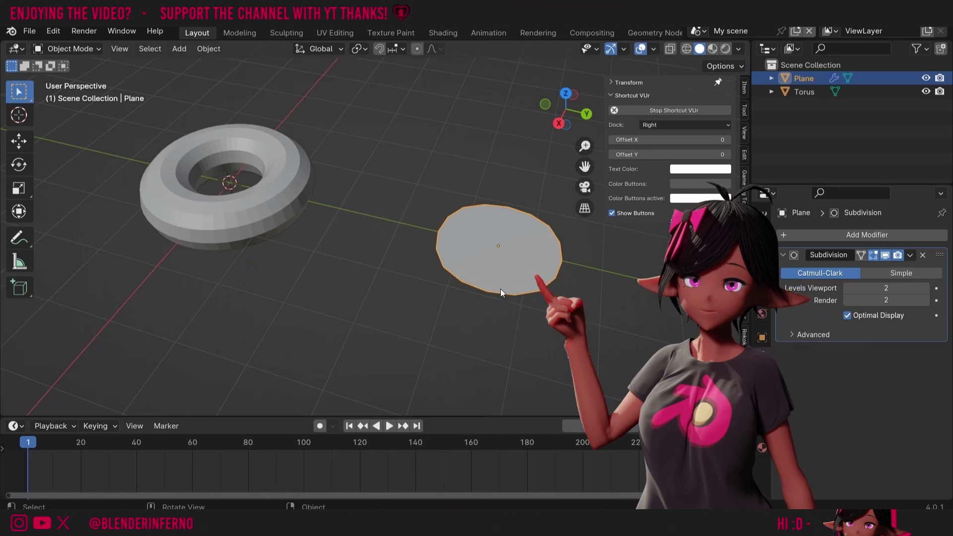
- Set the Subdivision modifier's Boundary Smooth to Keep Corners
left_click(792, 334)
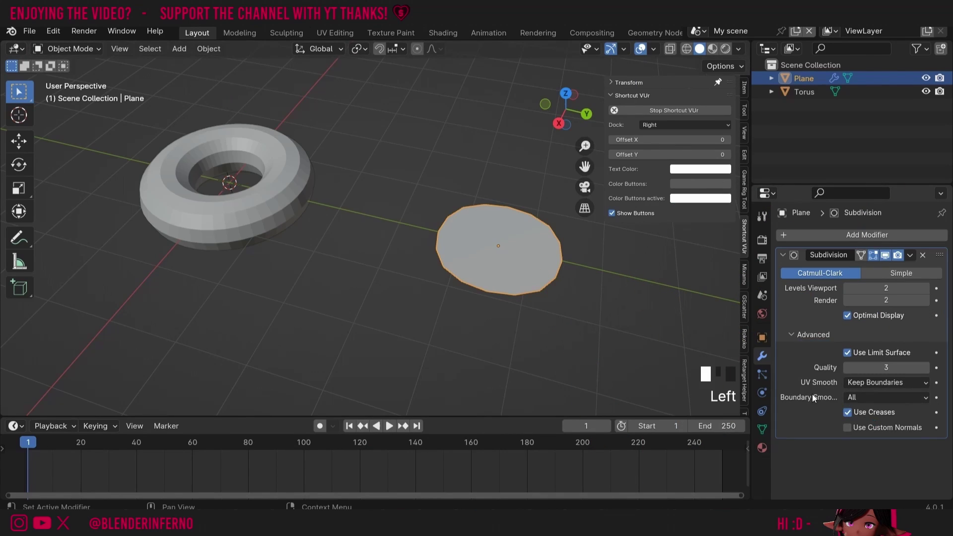
left_click(874, 399)
left_click(866, 410)
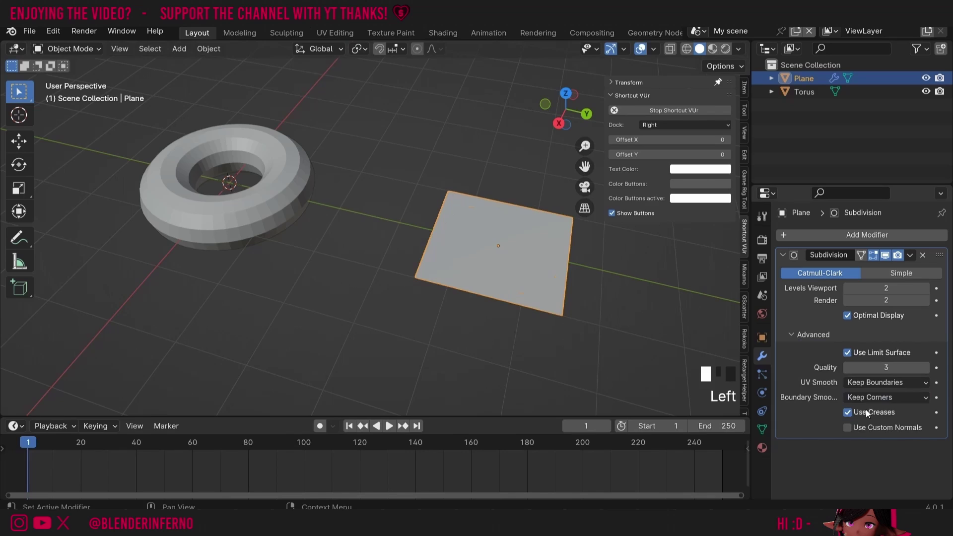
- In edge select mode, loop-cut the plane through its centre
key("Tab")
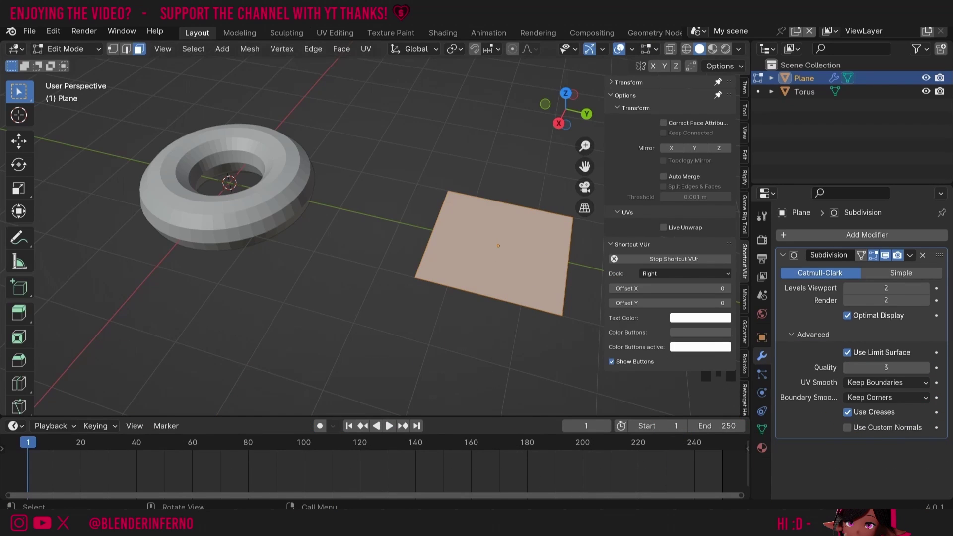
key("2")
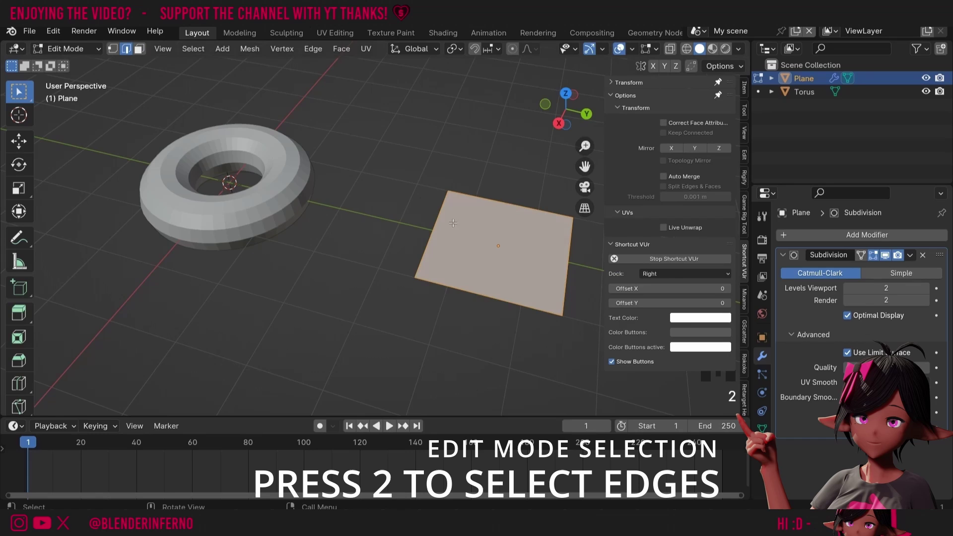
double_click(509, 193)
left_click(533, 281)
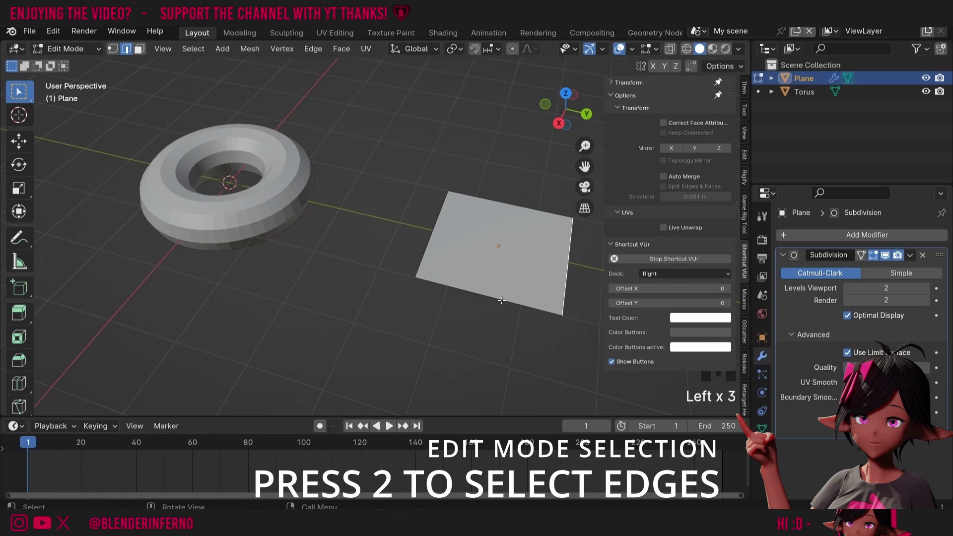
key("ctrl+r")
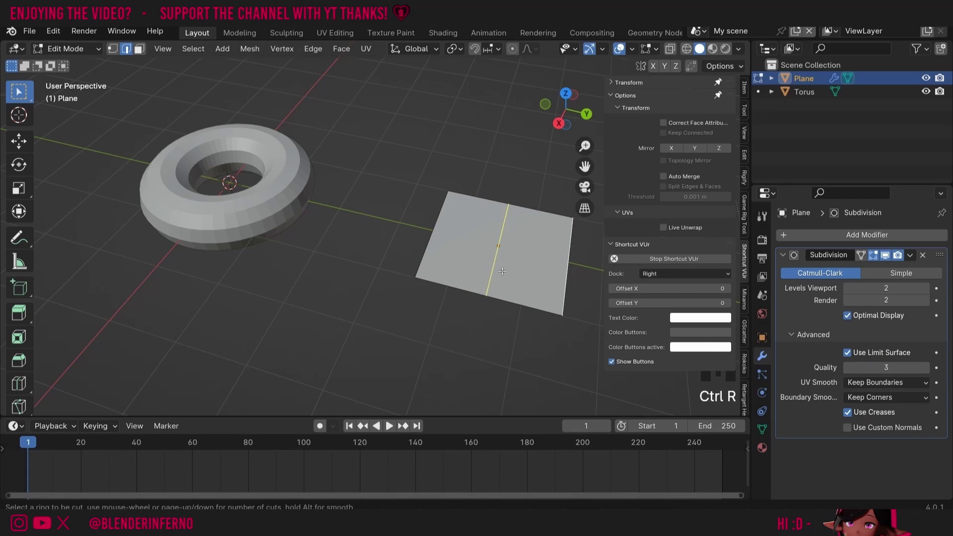
left_click(503, 271)
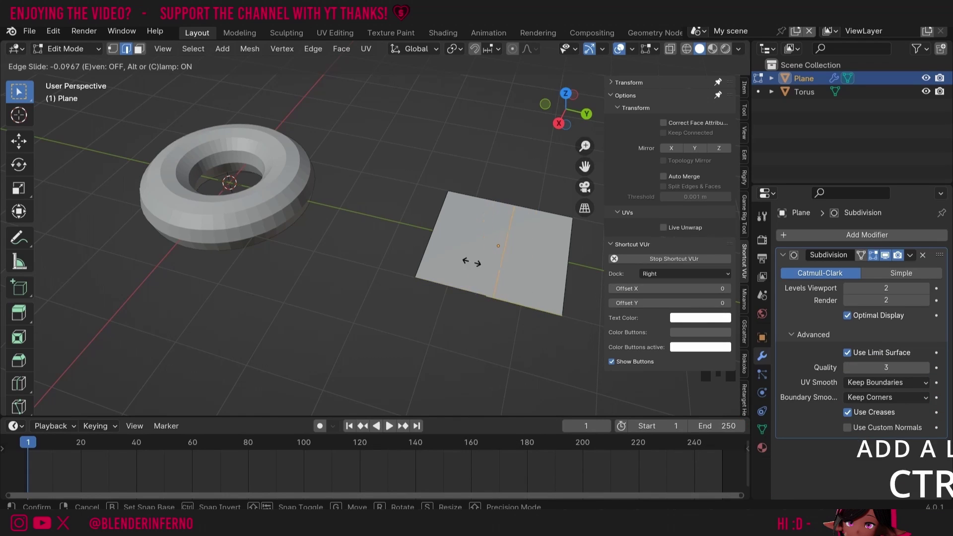
left_click(495, 276)
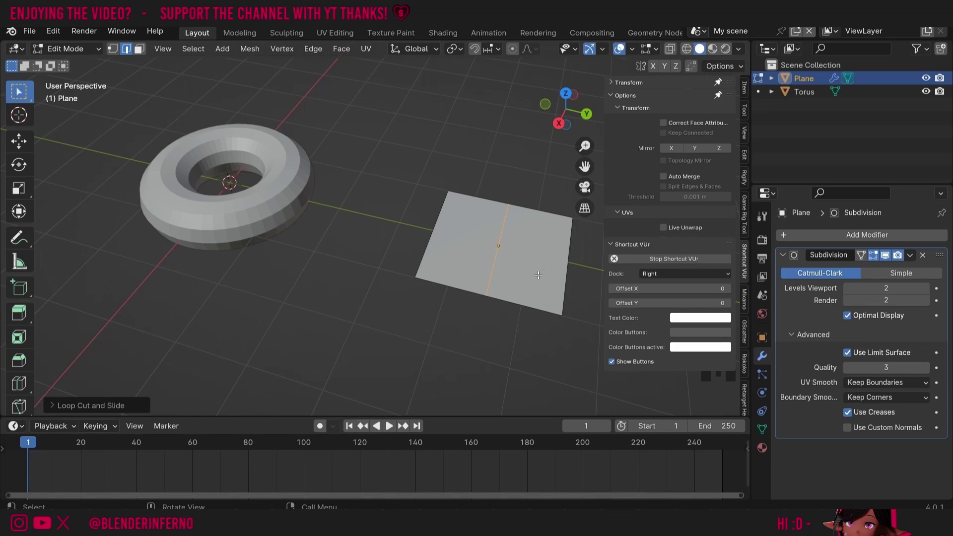
- Add a second edge loop to the plane, then undo it
key("ctrl+r")
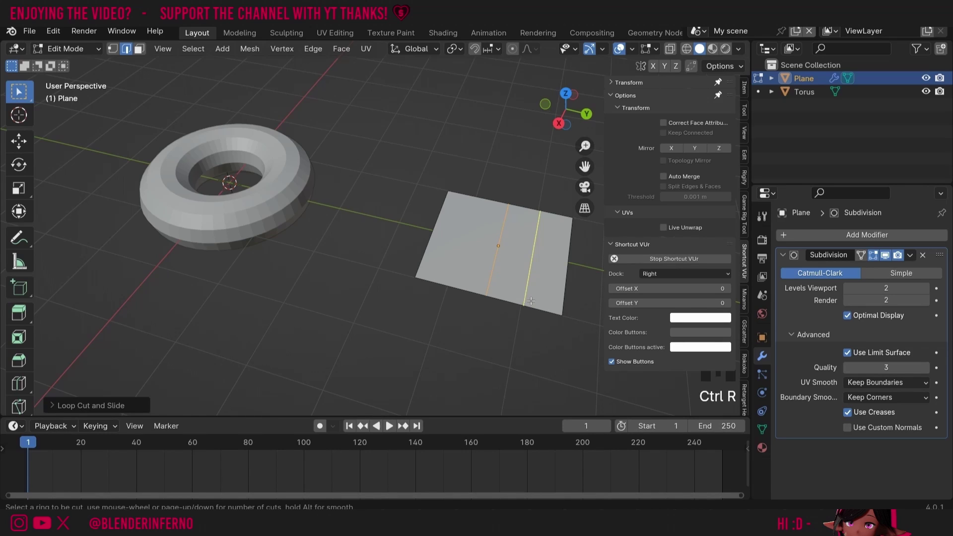
left_click(531, 300)
left_click(528, 300)
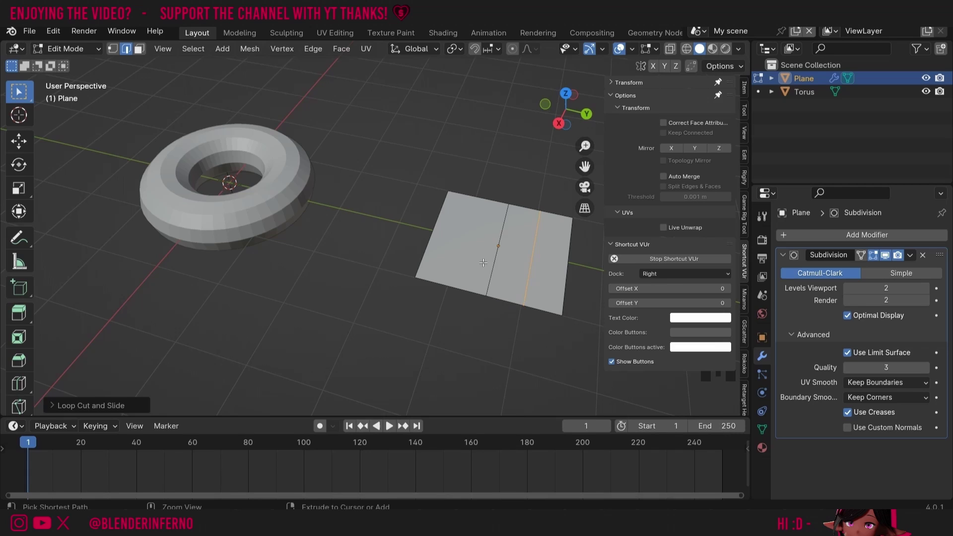
key("ctrl+z")
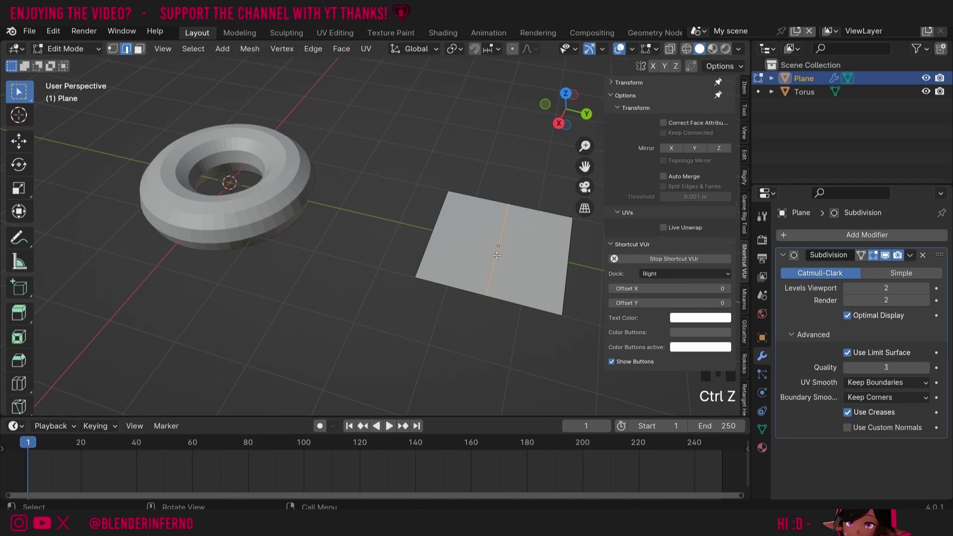
- Bevel the centre edge loop with 2 segments and 0.5 m width
key("ctrl+b")
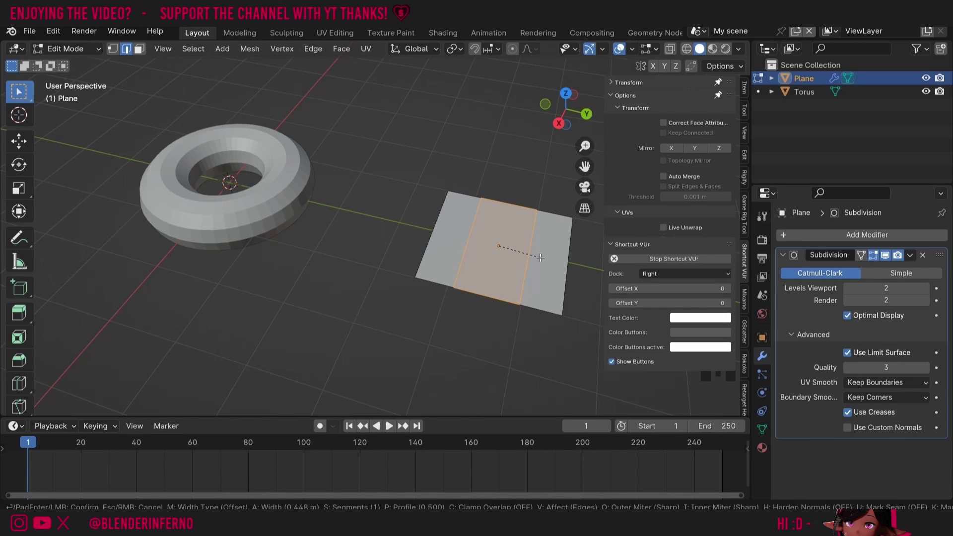
left_click(540, 257)
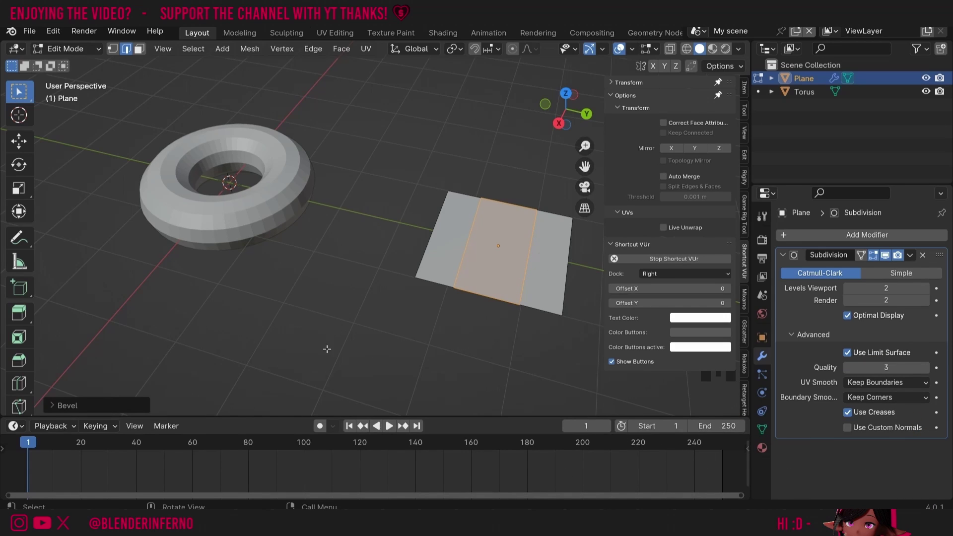
left_click(55, 404)
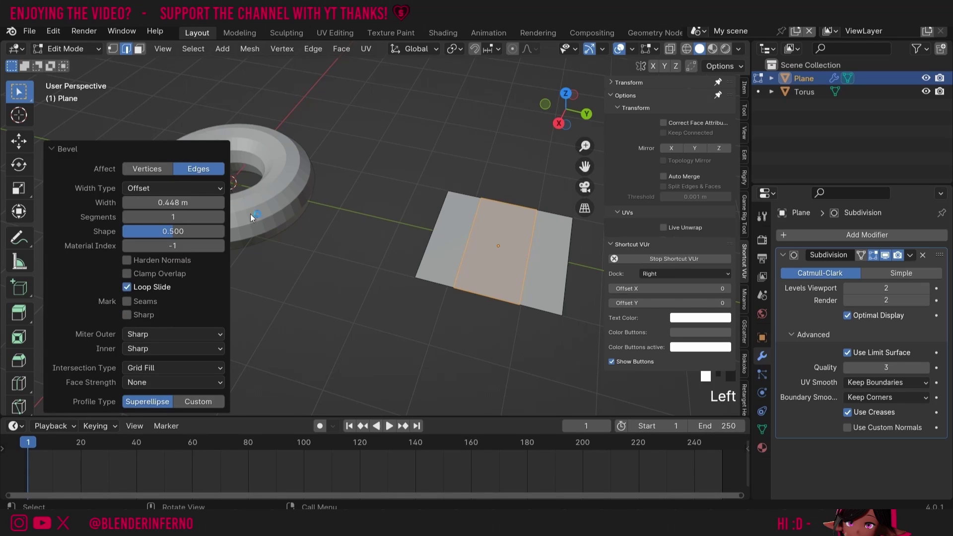
left_click(220, 216)
left_click(171, 202)
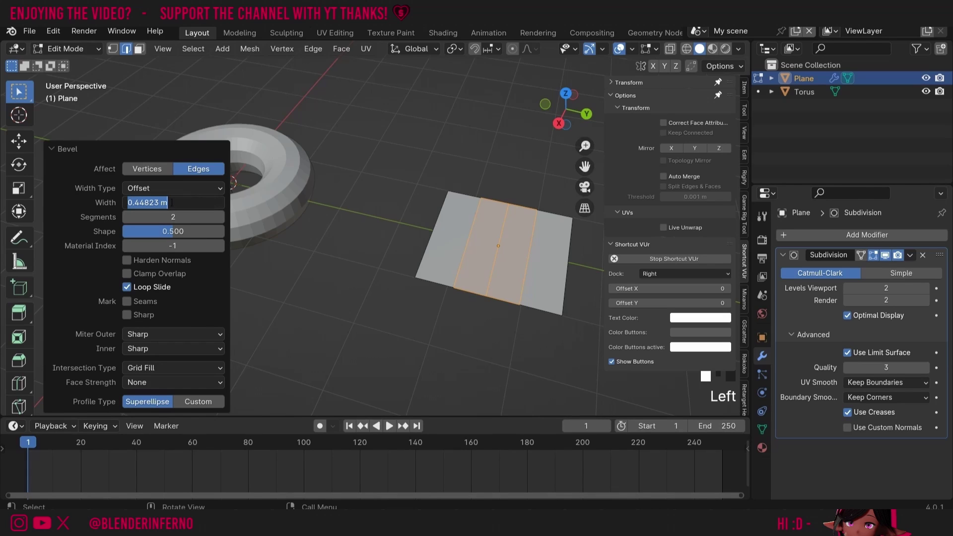
type("0.5")
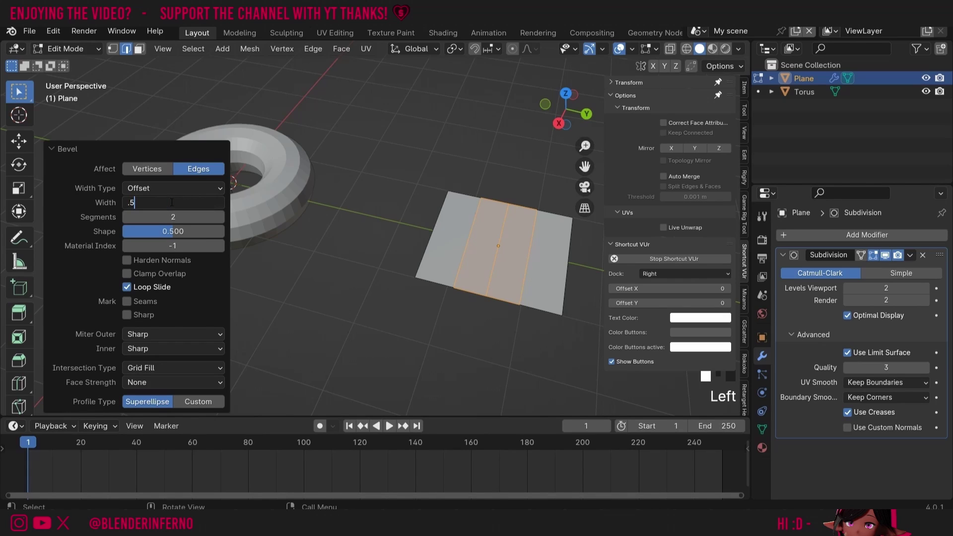
key("Return")
- Select two of the plane's edge loops and raise them straight up along Z
left_click(464, 238)
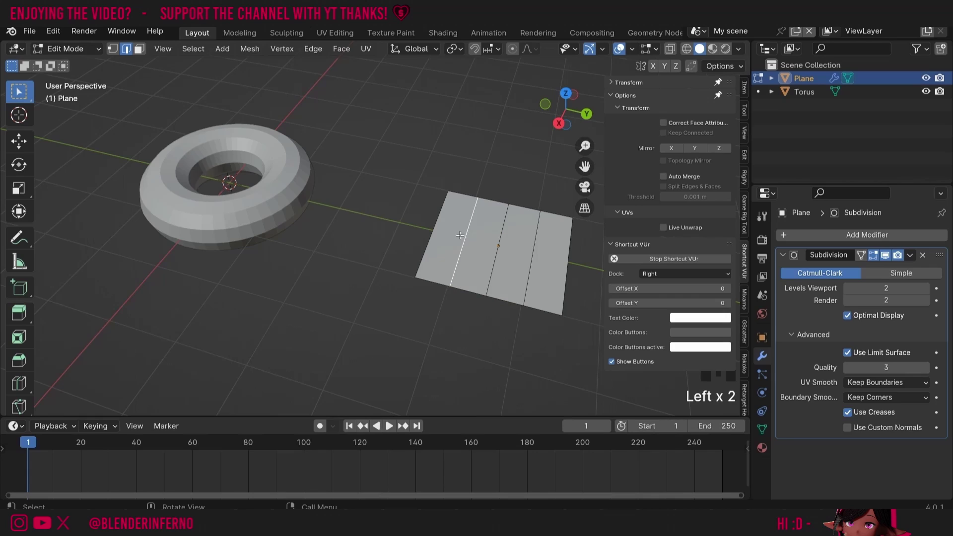
left_click(531, 270, "shift")
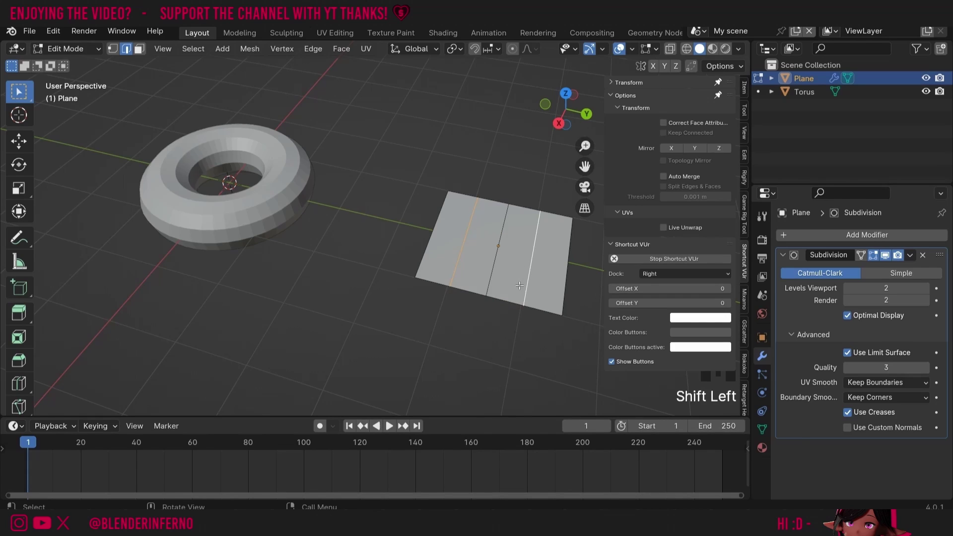
key("g")
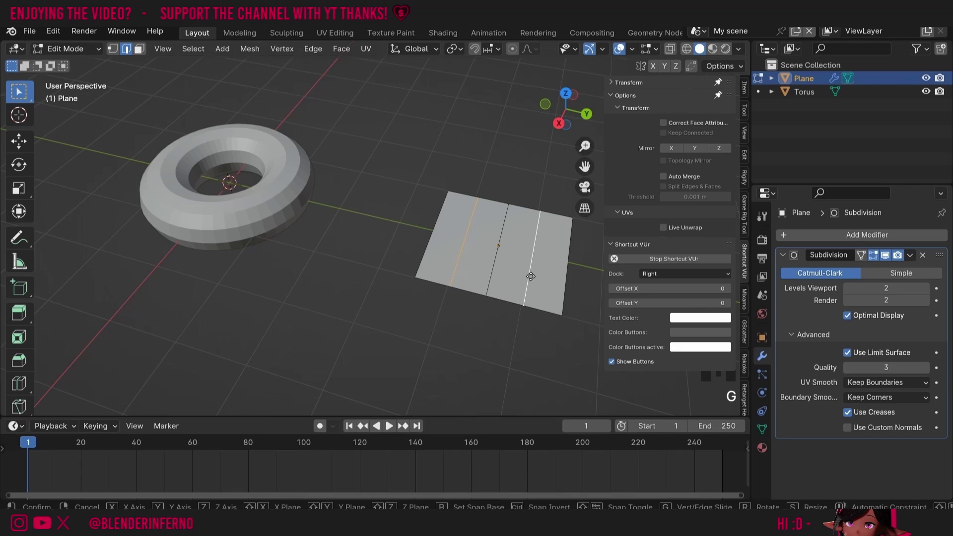
key("z")
left_click(536, 149)
mouse_move(556, 110)
left_mouse_down()
mouse_move(544, 117)
mouse_move(558, 100)
left_mouse_up()
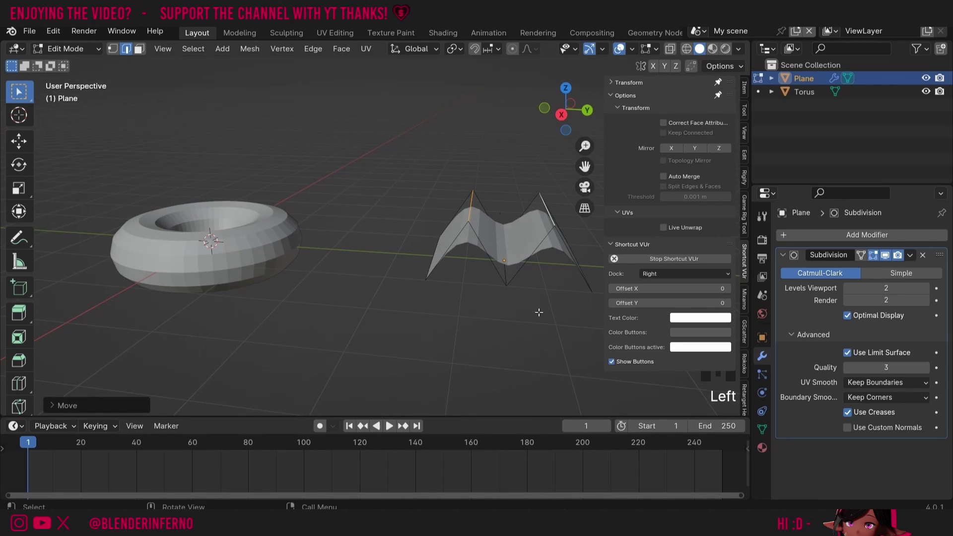
- Back in Object Mode, toggle the Subdivision modifier's viewport display off and on to compare
key("Tab")
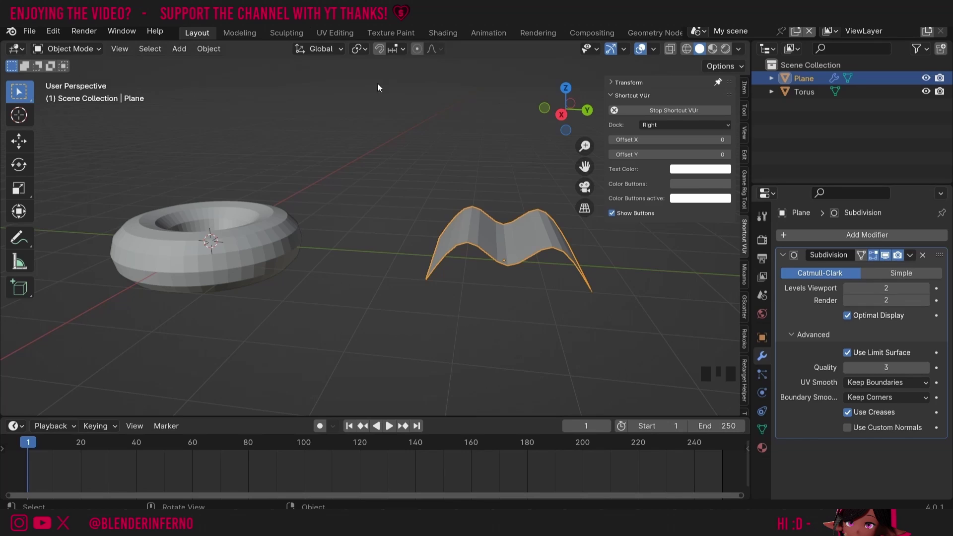
left_click(886, 254)
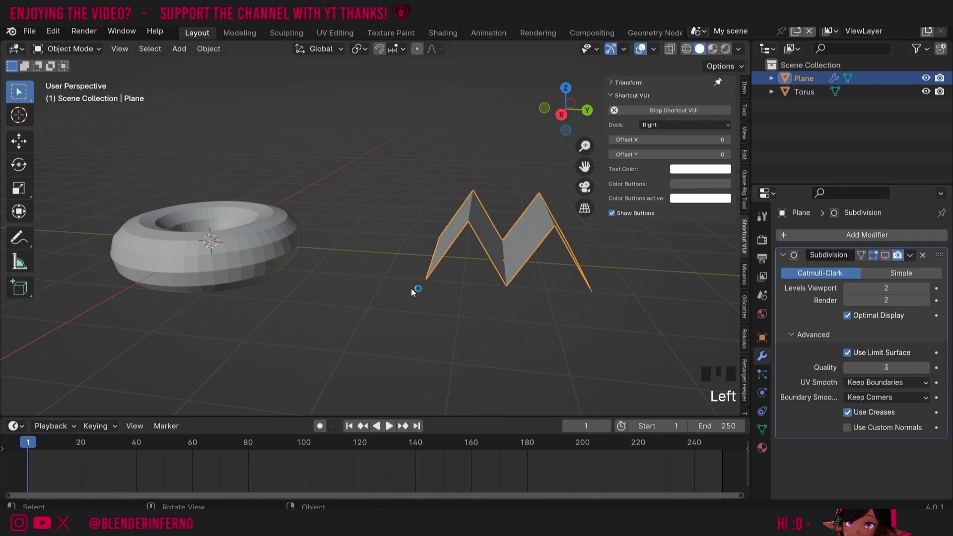
left_click_drag(566, 107, 509, 251)
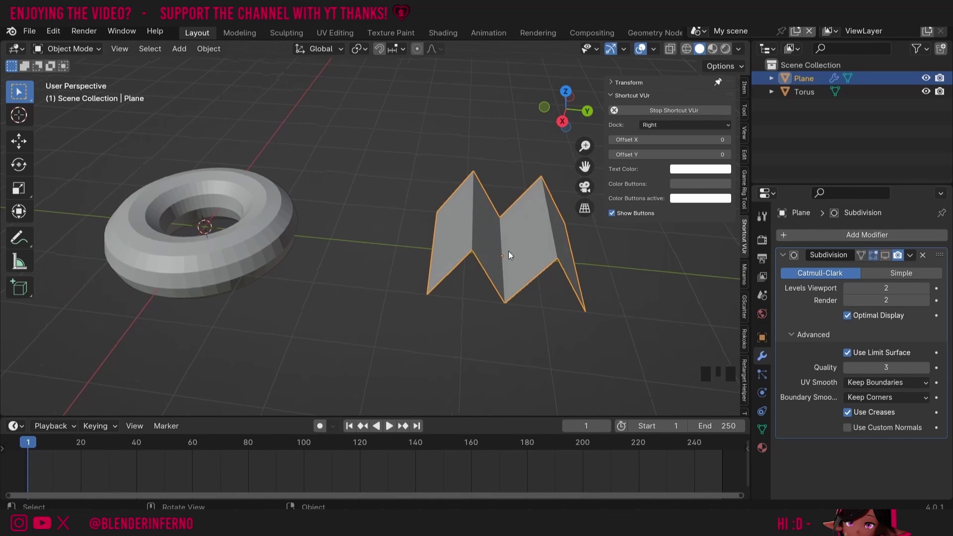
left_click(885, 255)
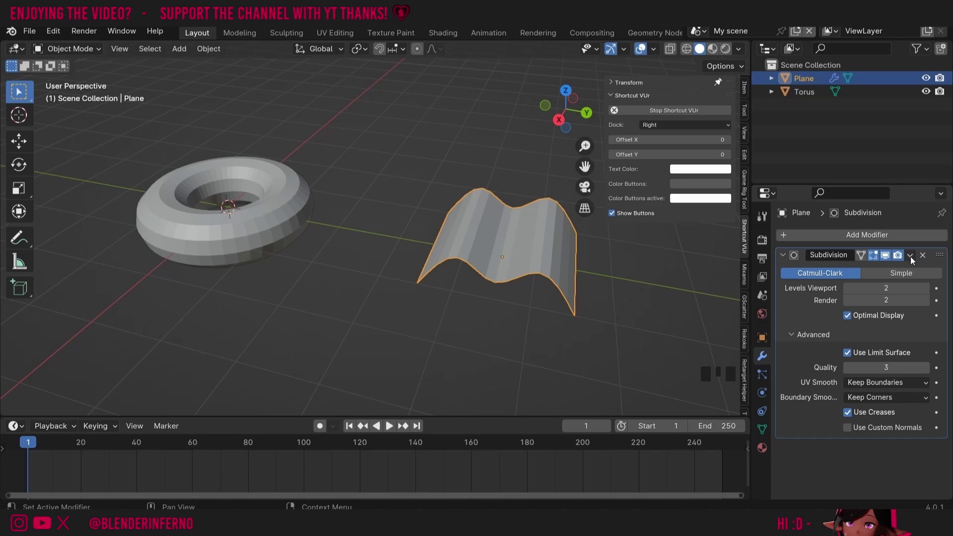
- Apply the plane's Subdivision modifier, then undo to restore the live level-2 modifier
key("Tab")
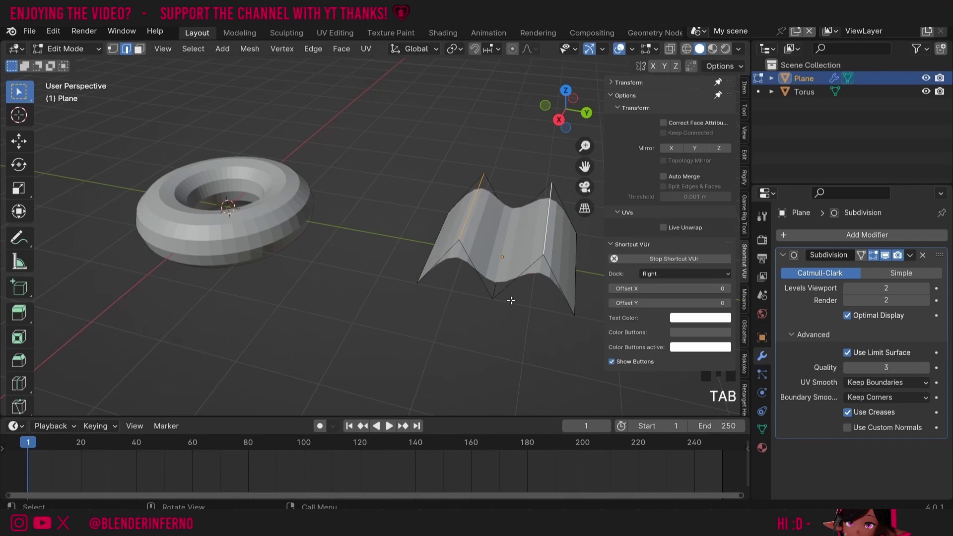
key("Tab")
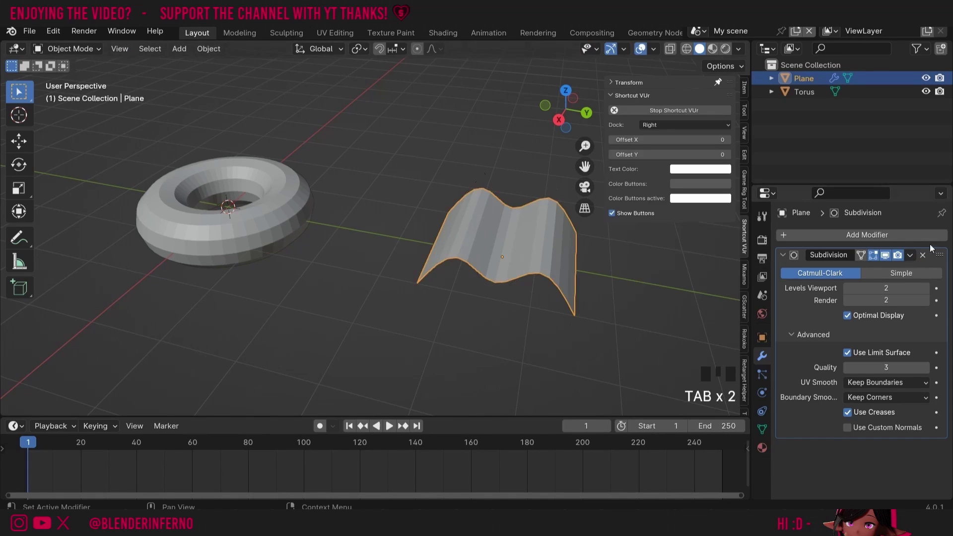
left_click(910, 255)
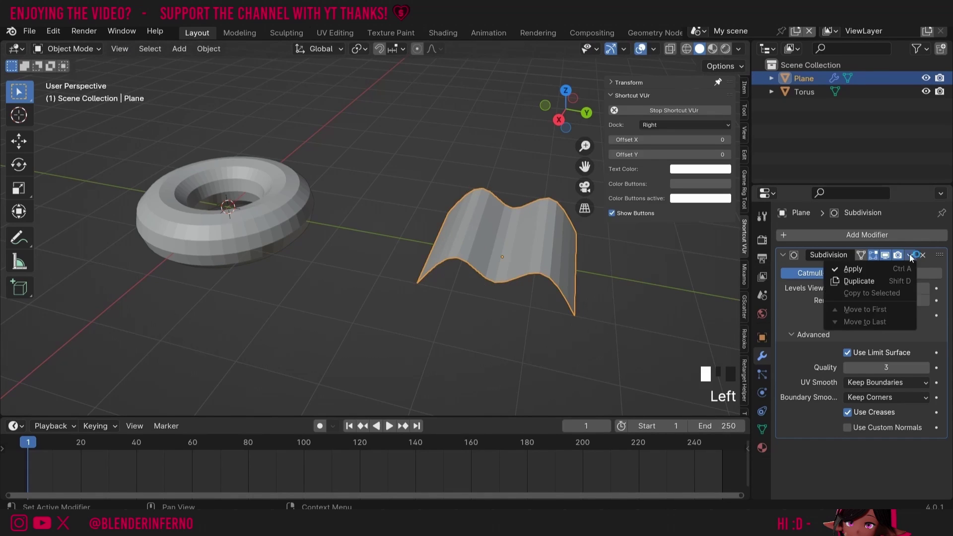
left_click(878, 271)
key("Tab")
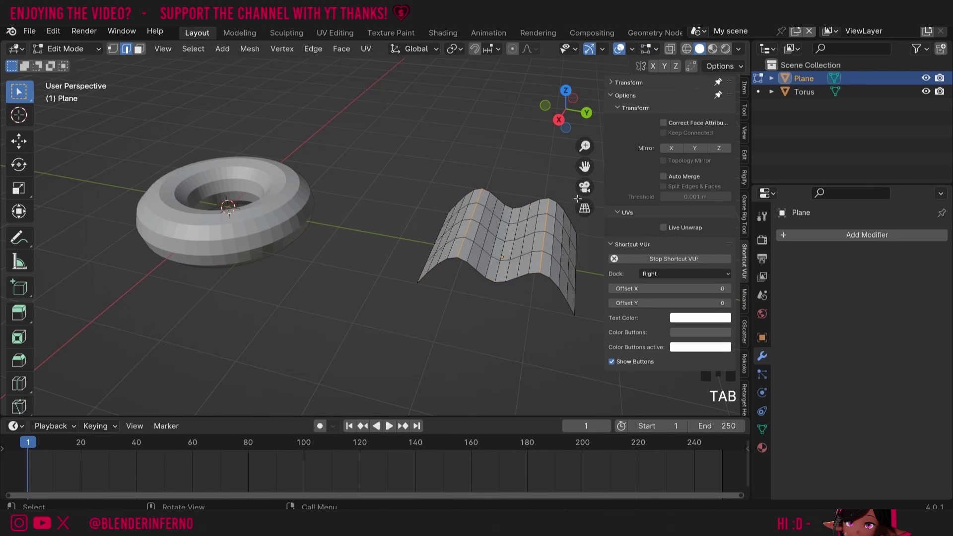
left_click_drag(566, 106, 568, 108)
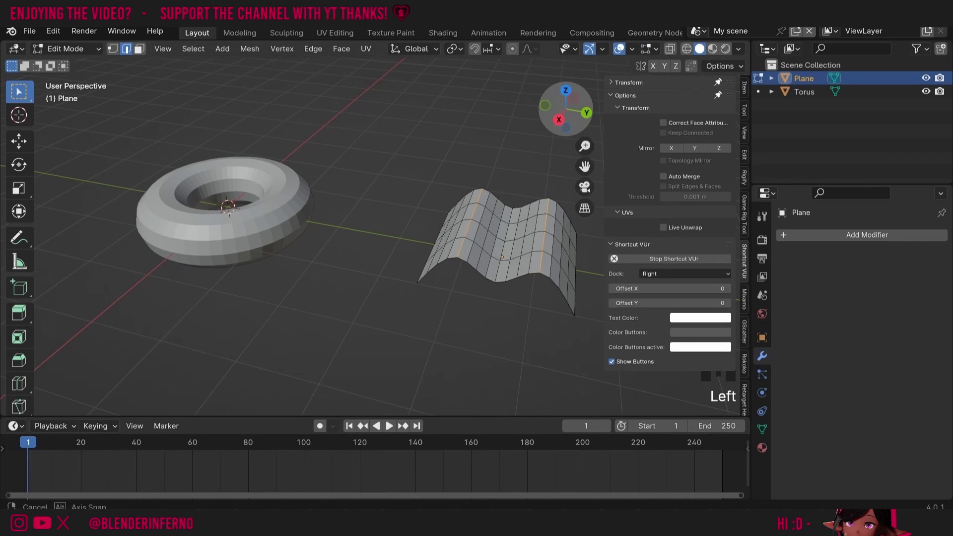
key("ctrl+z")
key("ctrl+z")
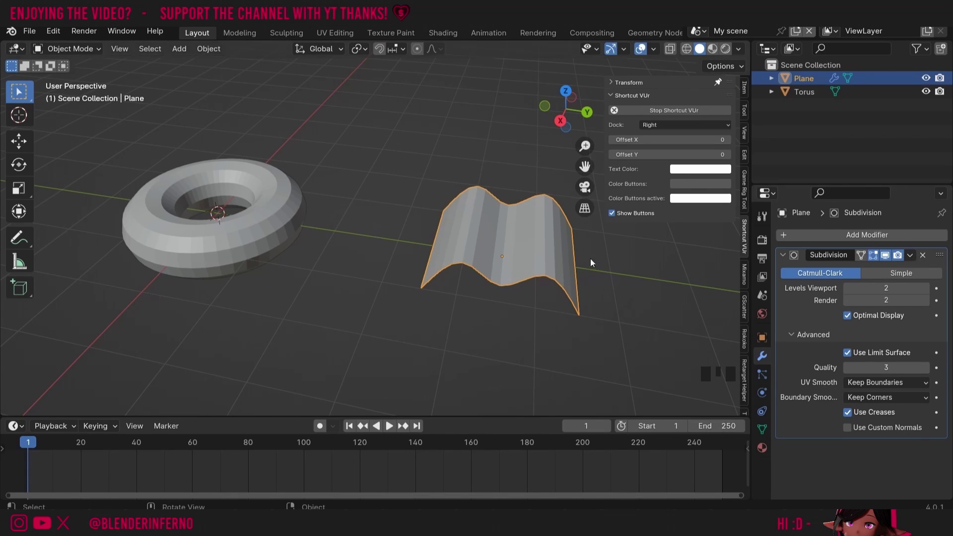
- Shade the wavy plane smooth from its right-click menu
right_click(512, 234)
left_click(472, 233)
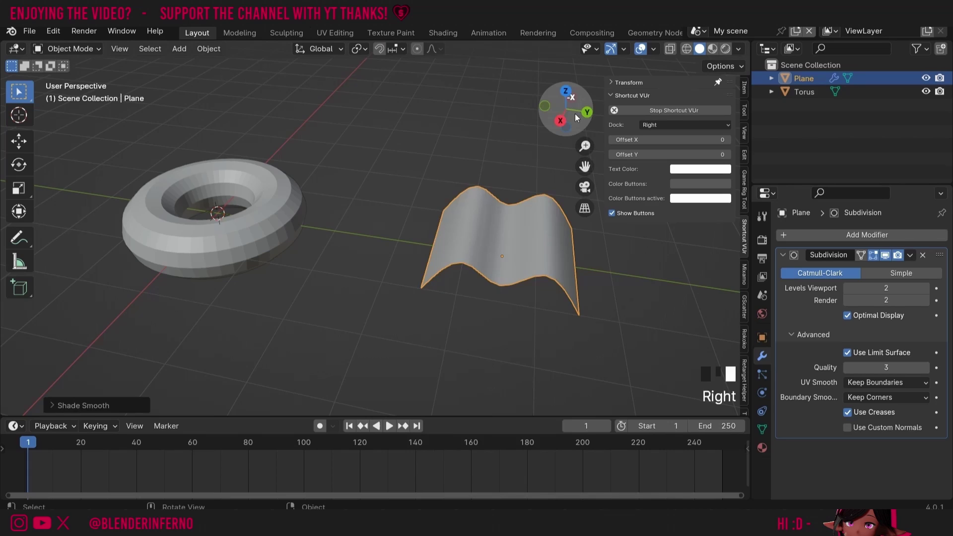
left_click_drag(566, 110, 540, 256)
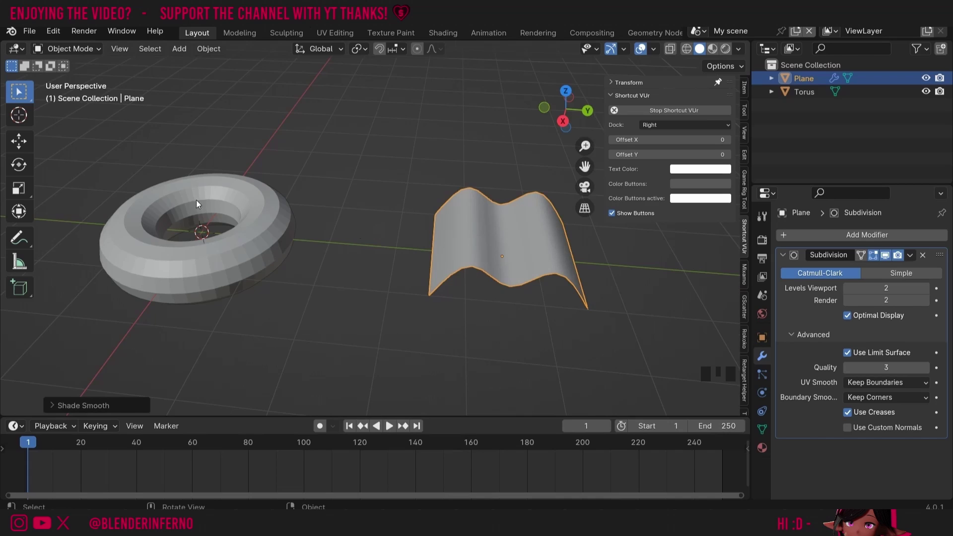
- Select the torus and plane in turn to compare them, then deselect everything
left_click(265, 252)
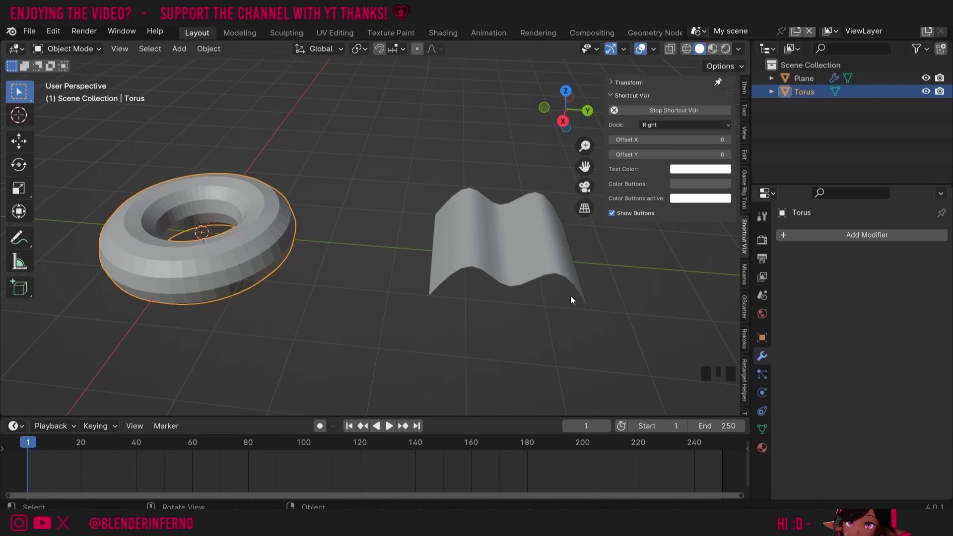
left_click(548, 221)
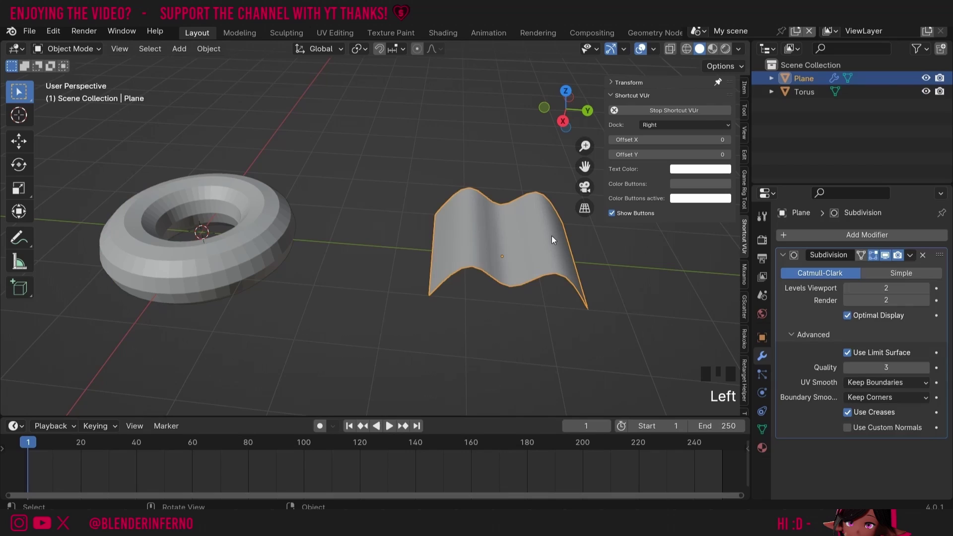
left_click(293, 234)
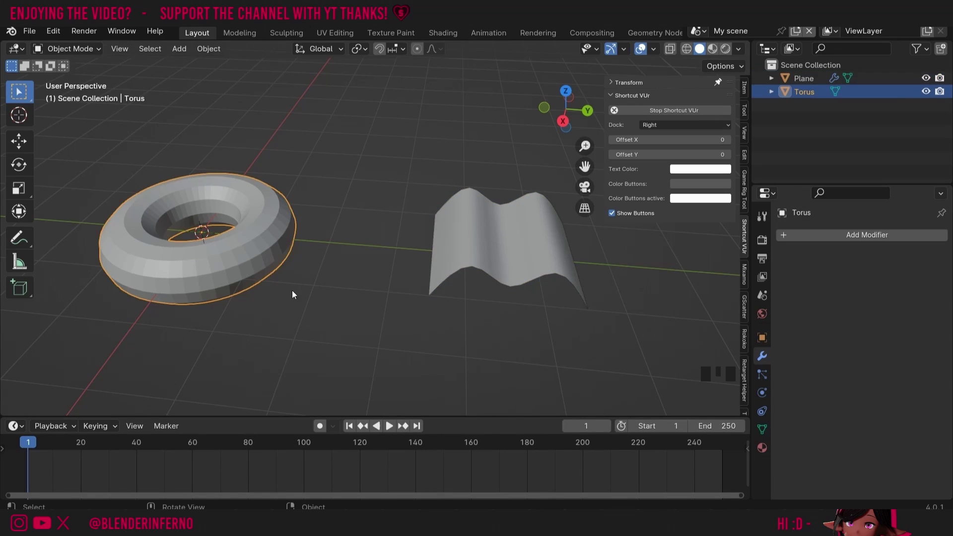
left_click(334, 313)
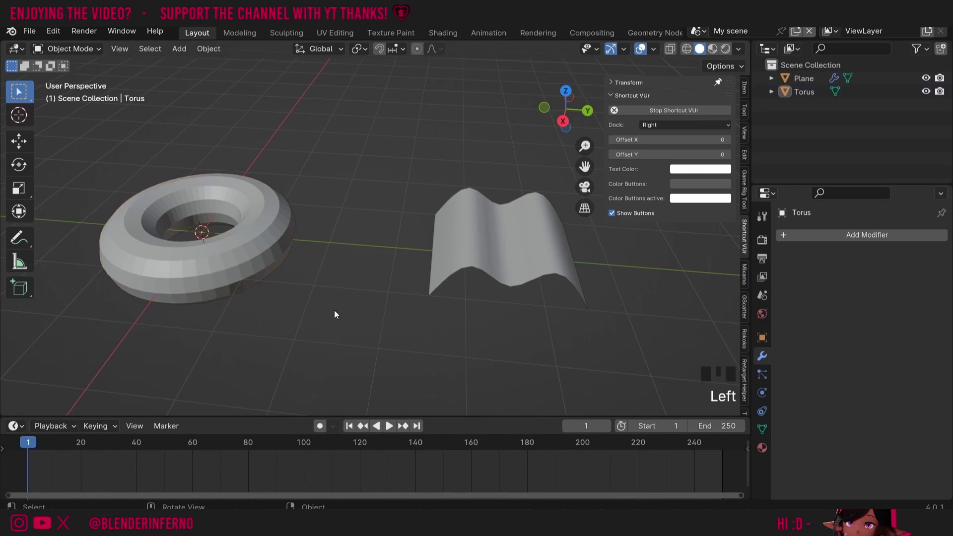
- Add a Decimate modifier to the torus set to Un-Subdivide with 1 iteration
left_click(253, 254)
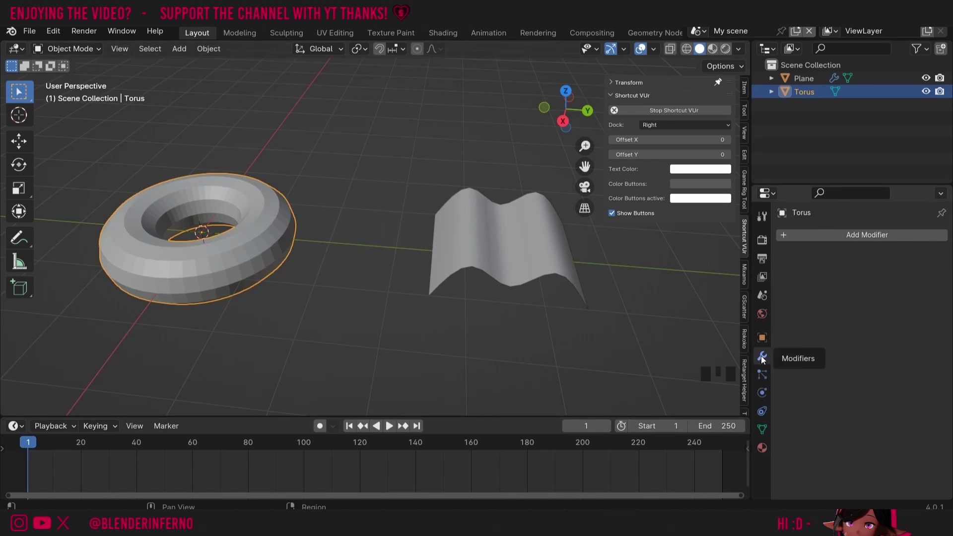
left_click(829, 235)
left_click(796, 235)
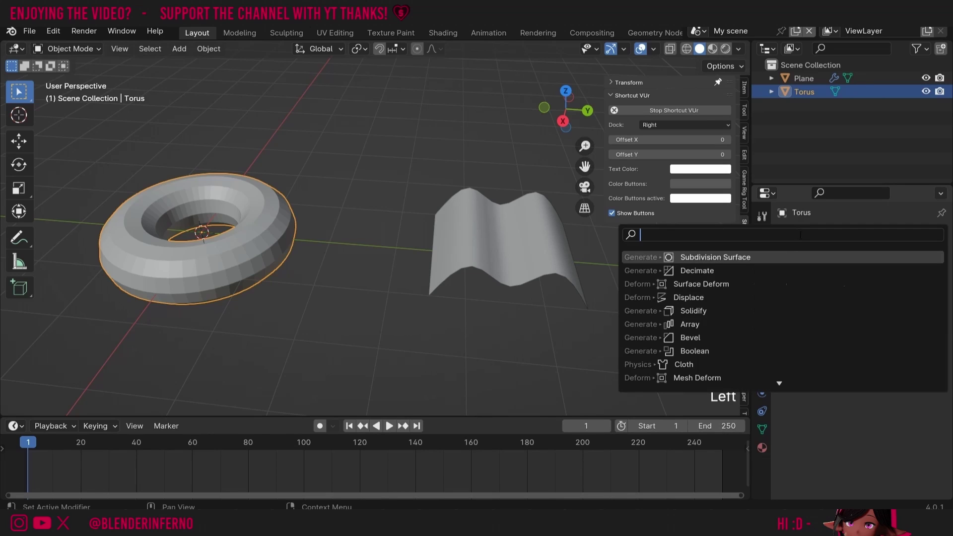
type("deci")
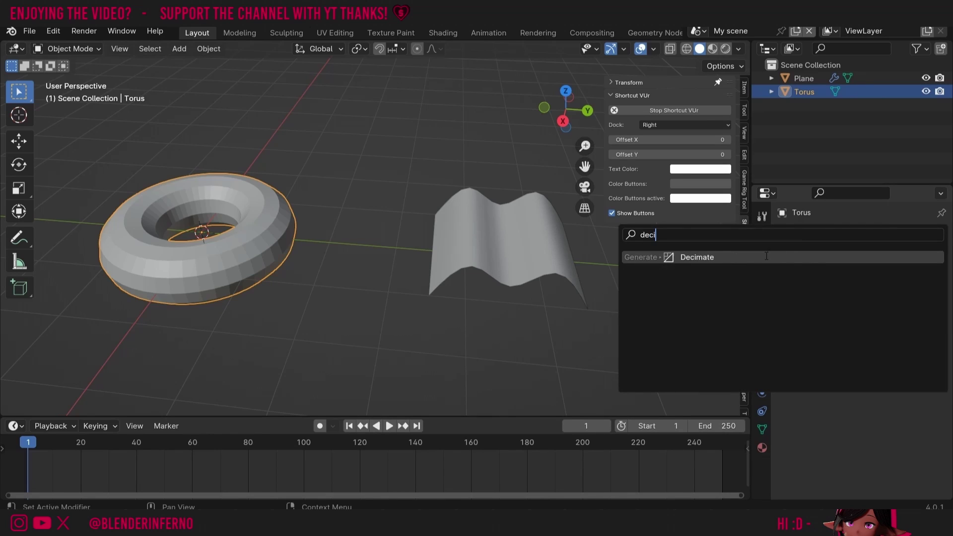
key("Return")
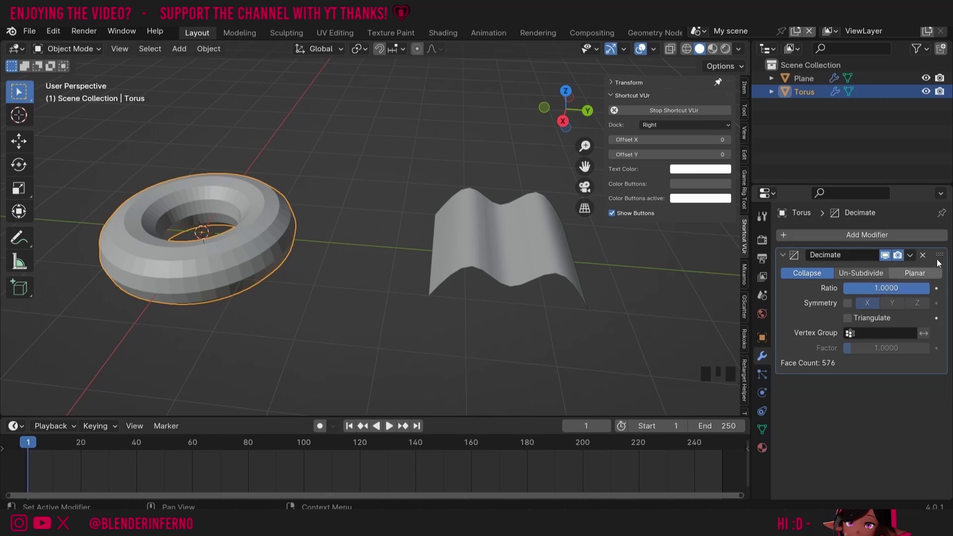
left_click(868, 275)
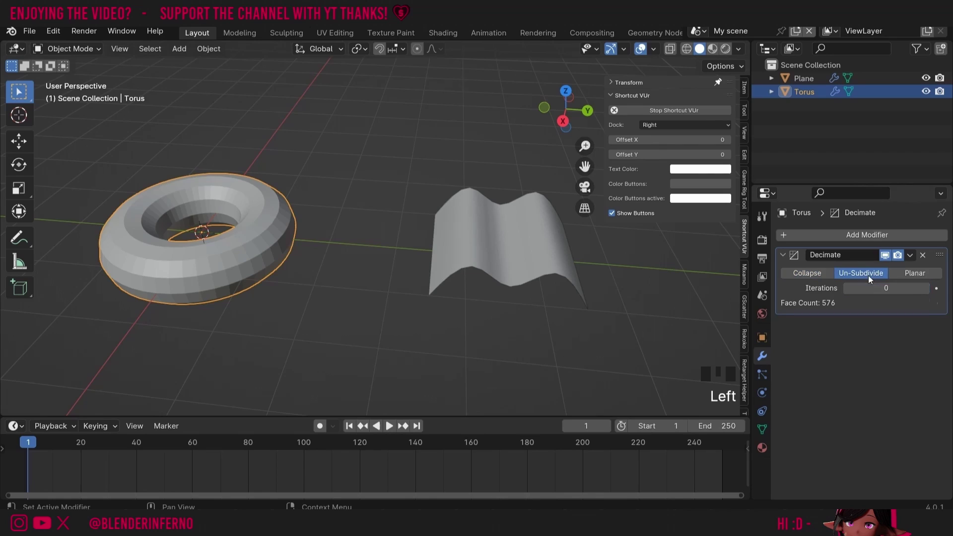
left_click(925, 290)
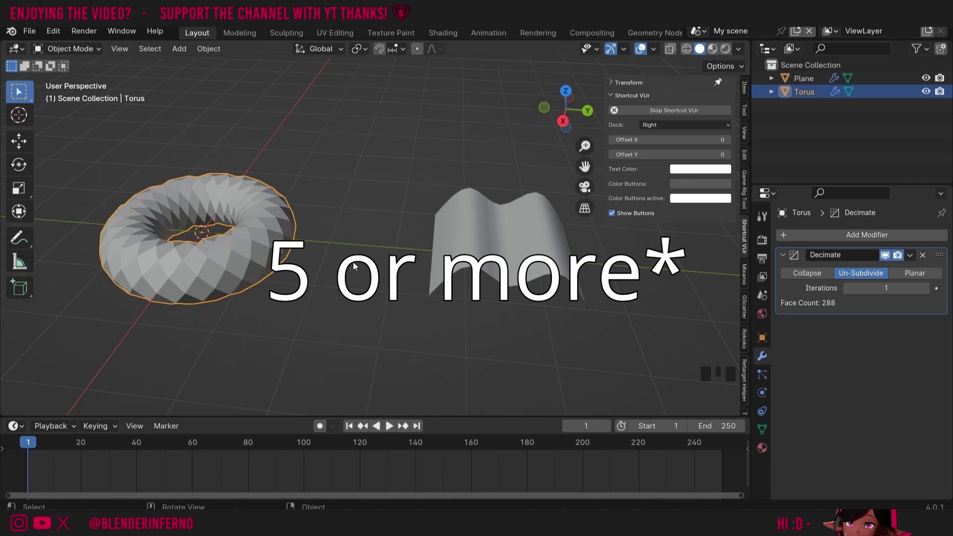
- Inspect the decimated mesh in Edit Mode, then apply the Decimate modifier
key("Tab")
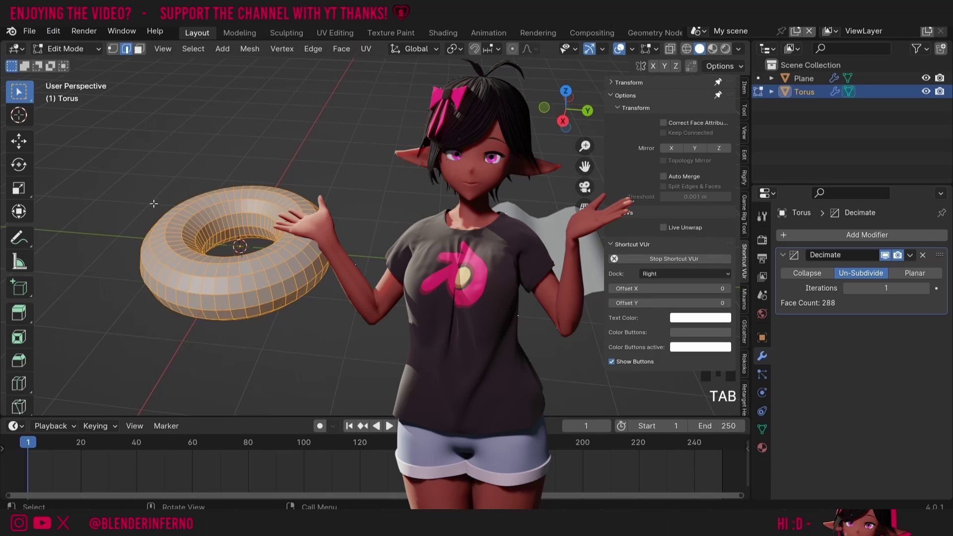
key("Tab")
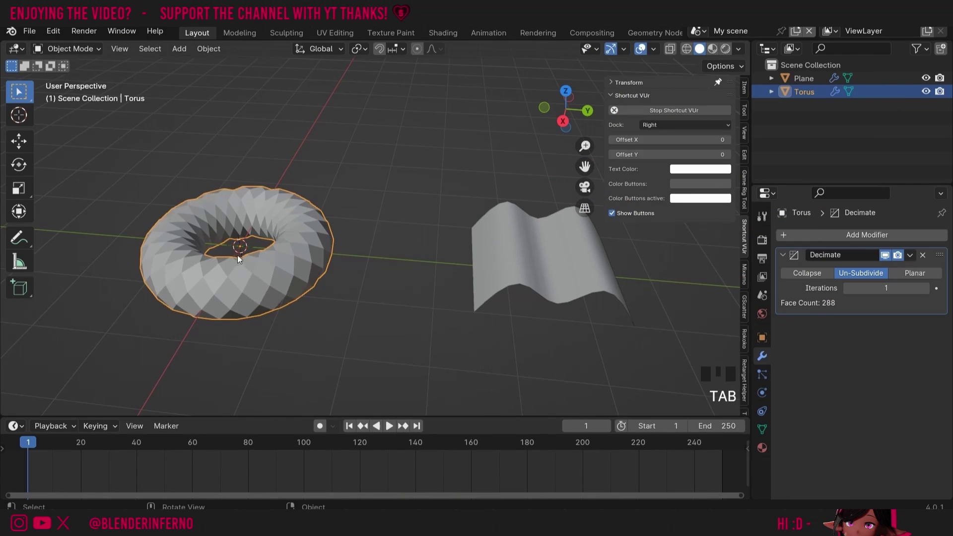
left_click(911, 255)
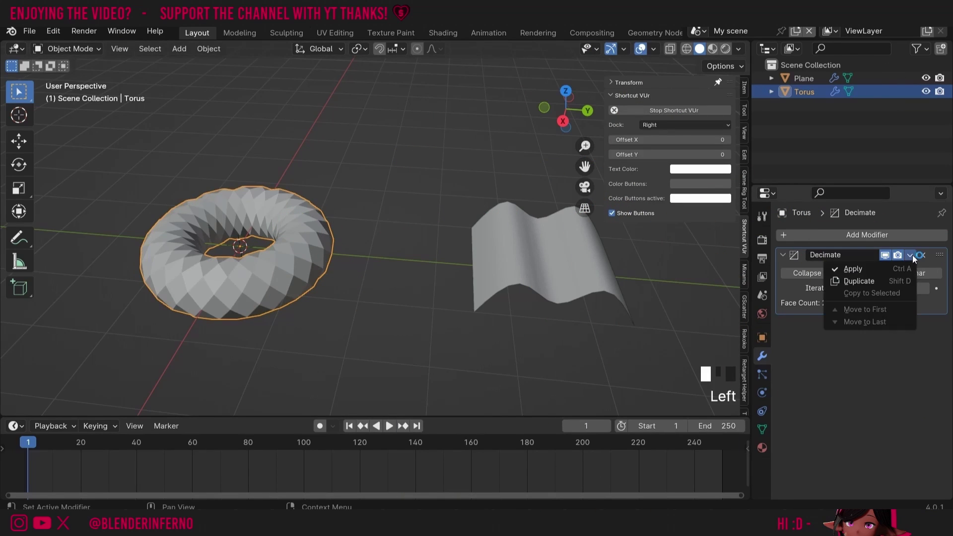
left_click(883, 268)
left_click(390, 318)
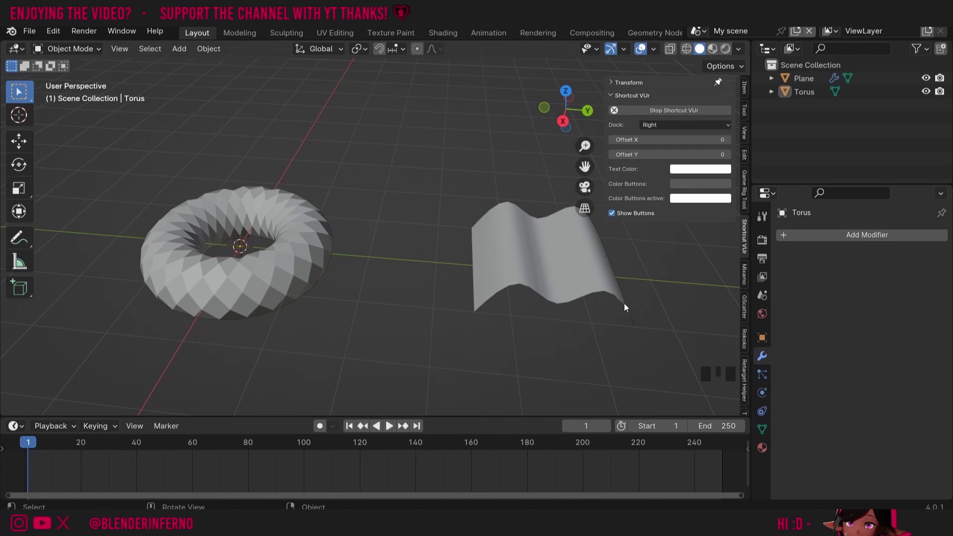
- Select the wavy plane, then the torus as active, and show the Tissue tab in the sidebar
left_click(549, 266)
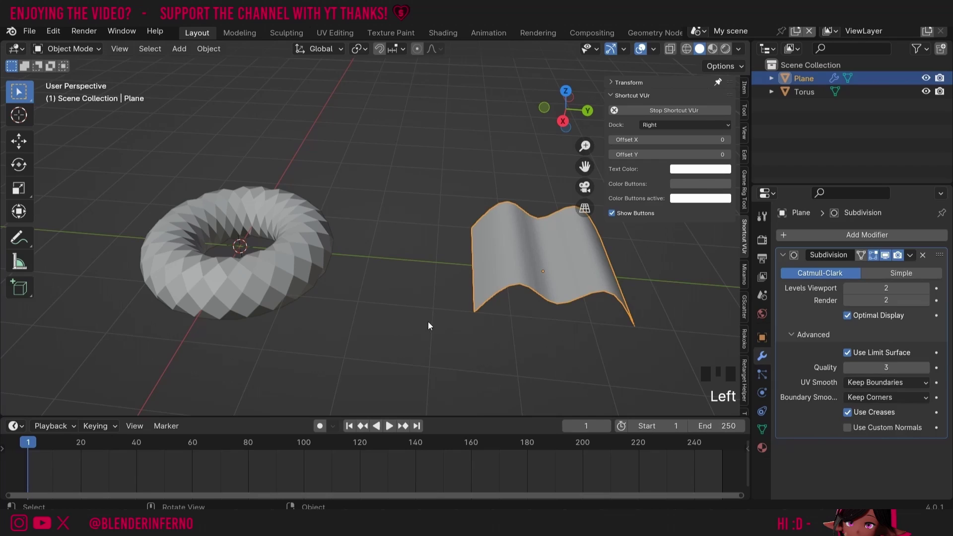
left_click(304, 281, "shift")
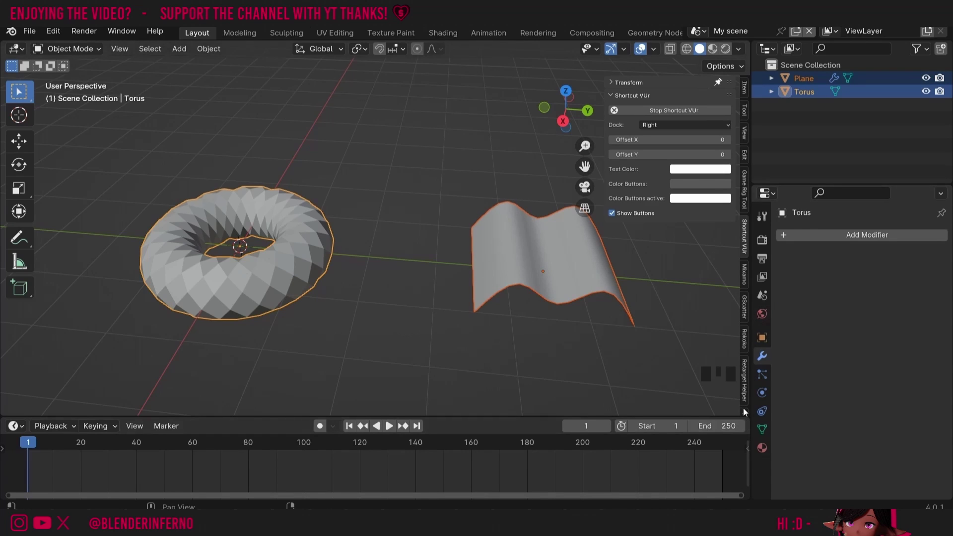
middle_click_drag(743, 408, 743, 407, "ctrl")
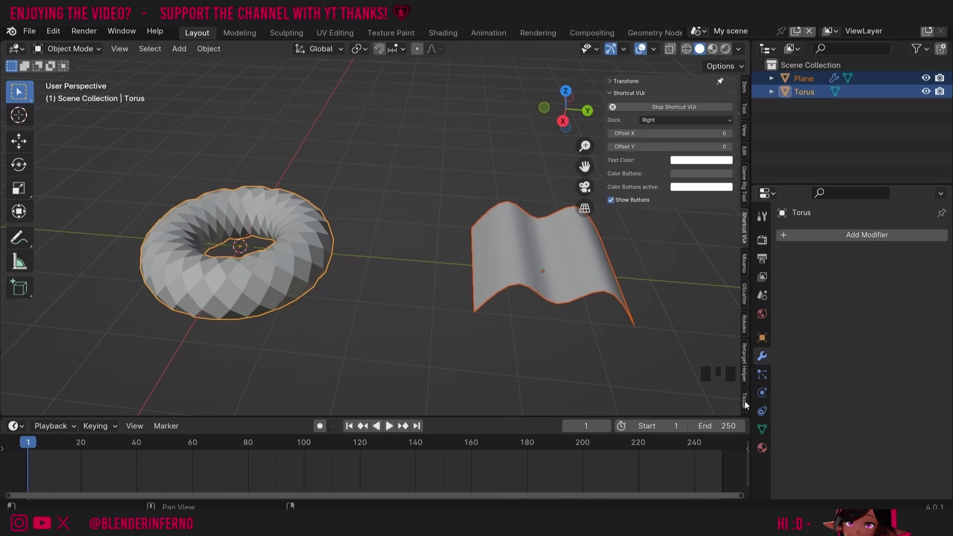
left_click(745, 402)
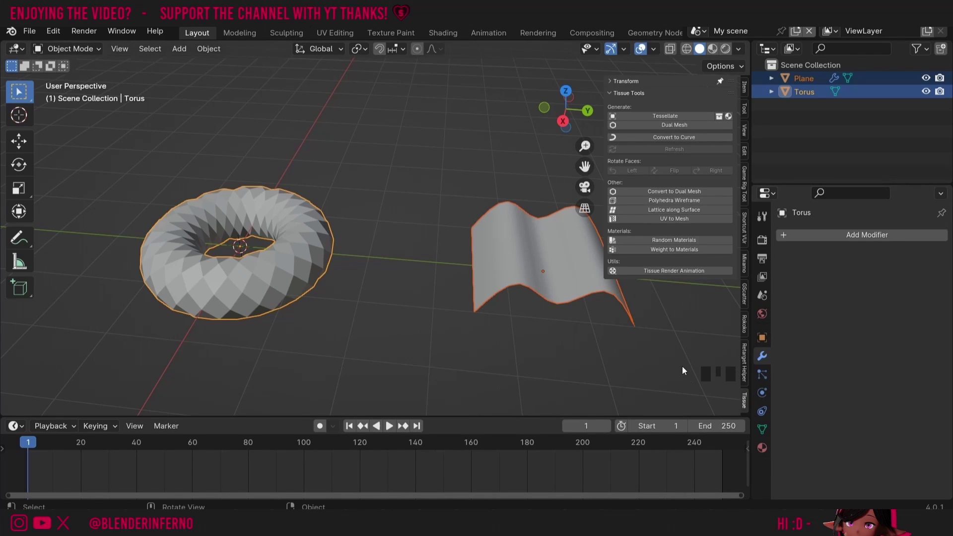
- Tessellate the plane onto the torus with default settings and shade the result smooth
key("n")
key("n")
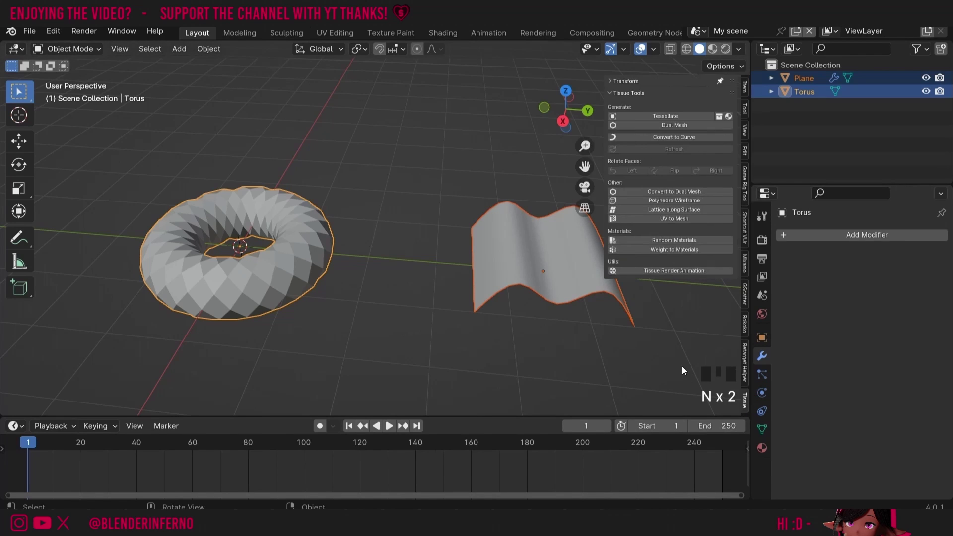
left_click(664, 115)
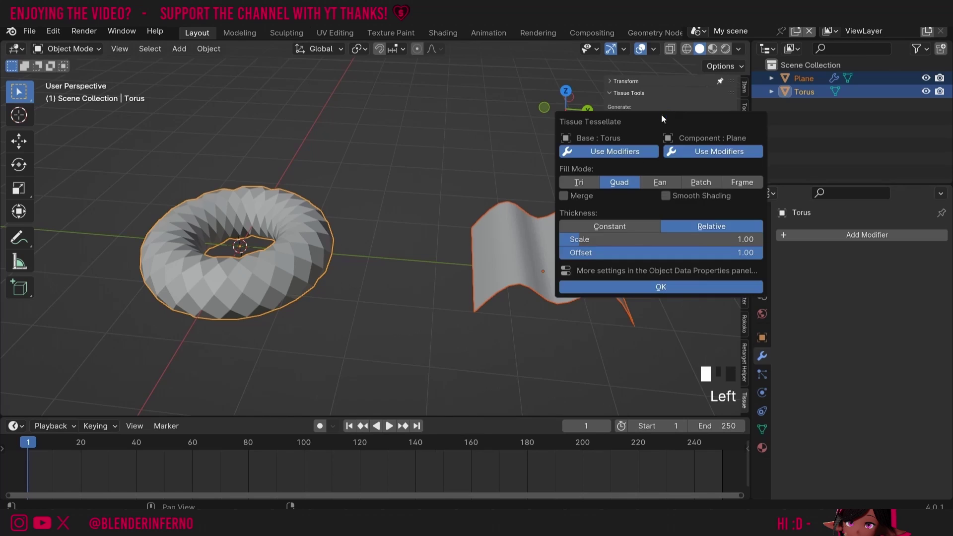
left_click(641, 287)
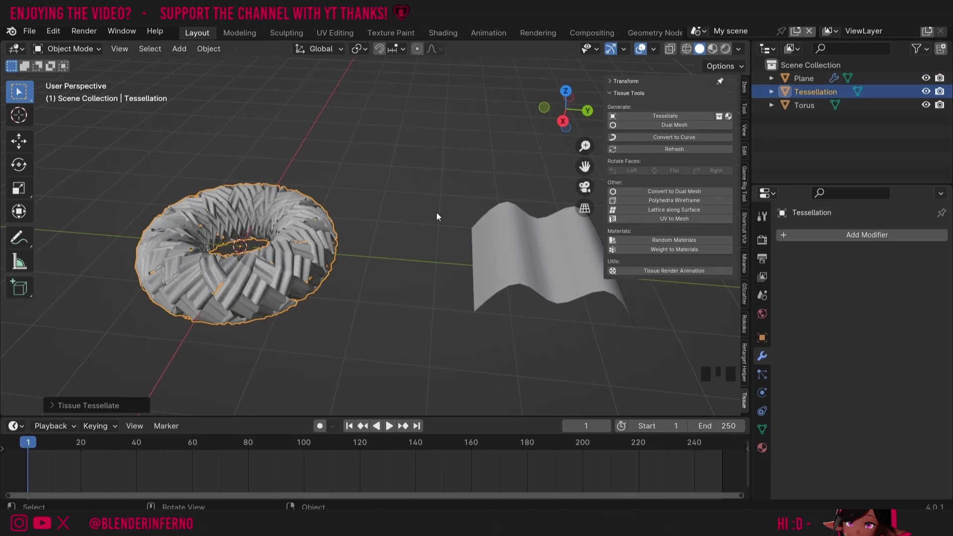
left_click_drag(585, 166, 606, 159)
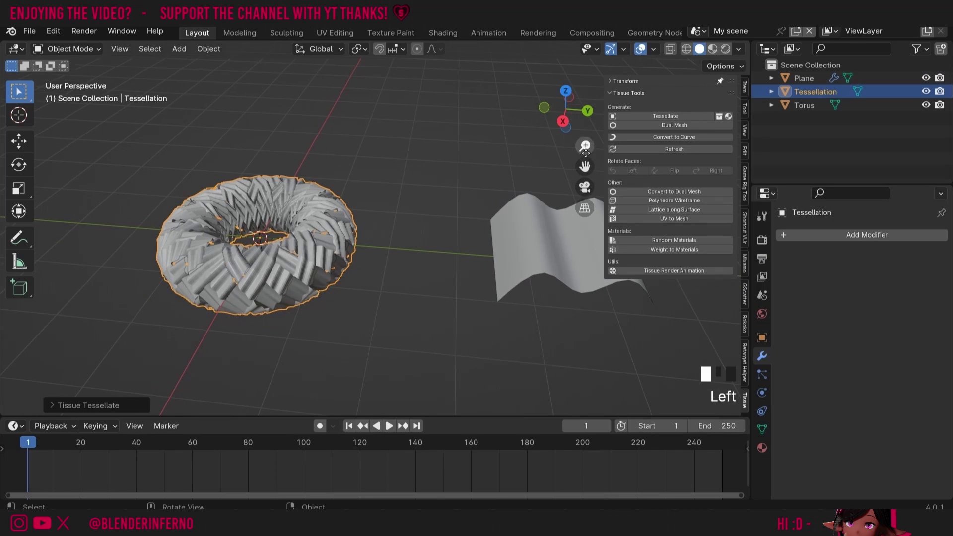
right_click(270, 253)
left_click(263, 249)
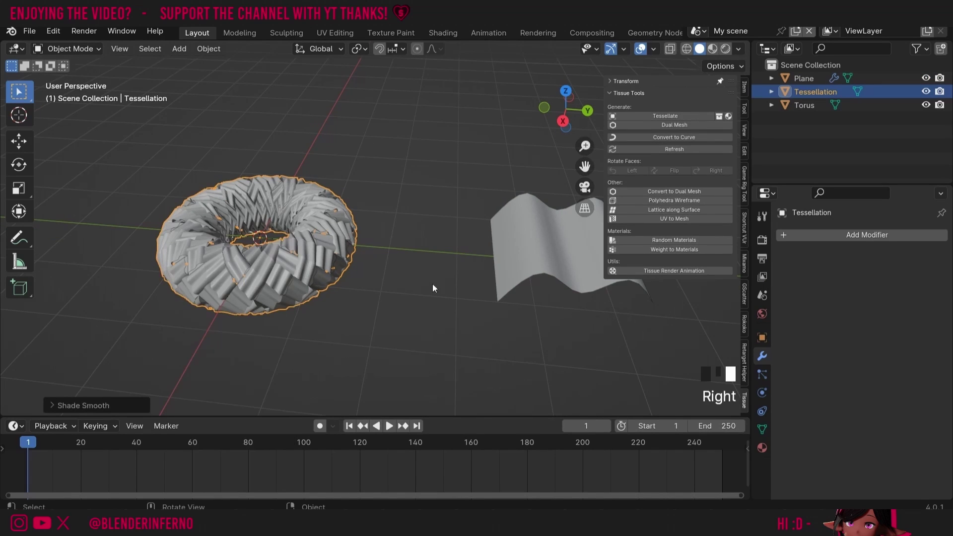
- Move the Tessellation object along Y so it sits left of the original torus
left_click(433, 288)
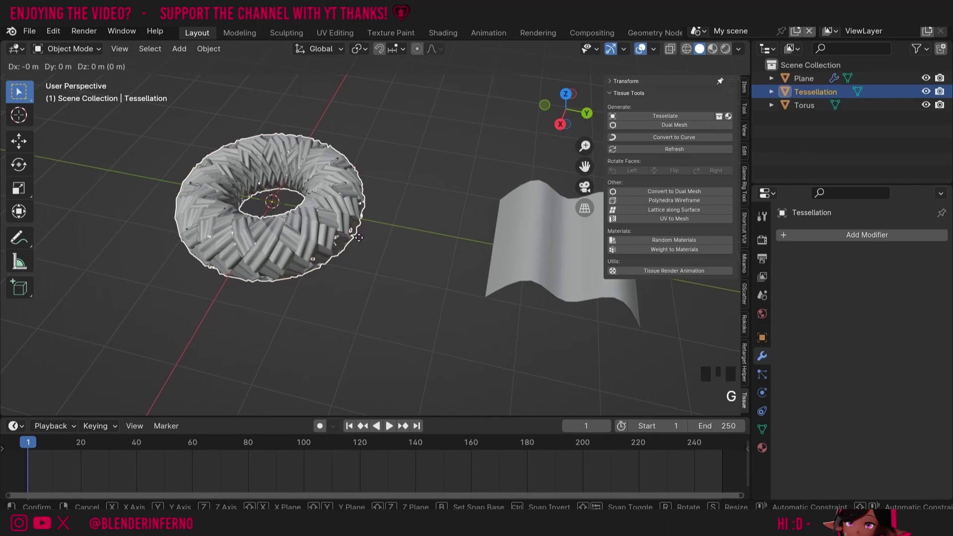
left_click(329, 231)
key("g")
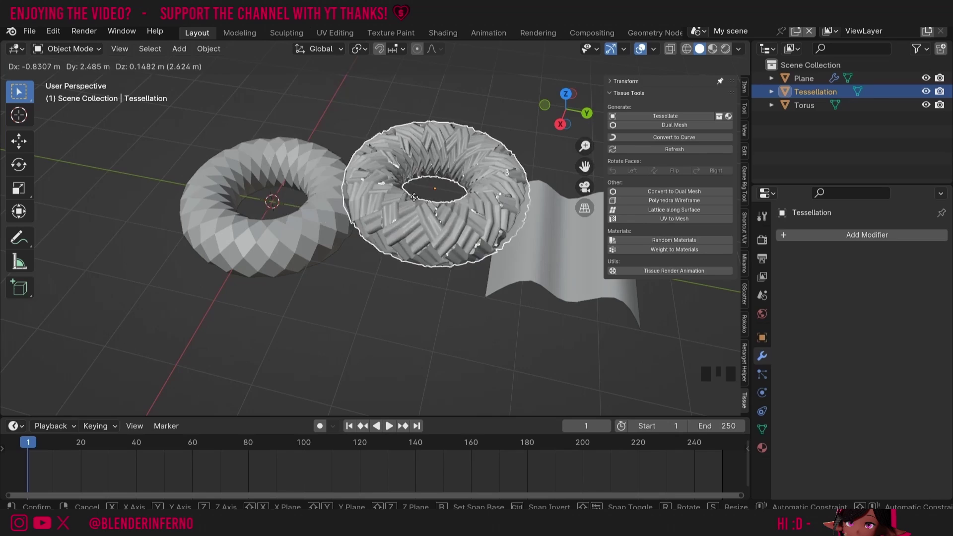
left_click(327, 230)
left_click_drag(585, 166, 728, 184)
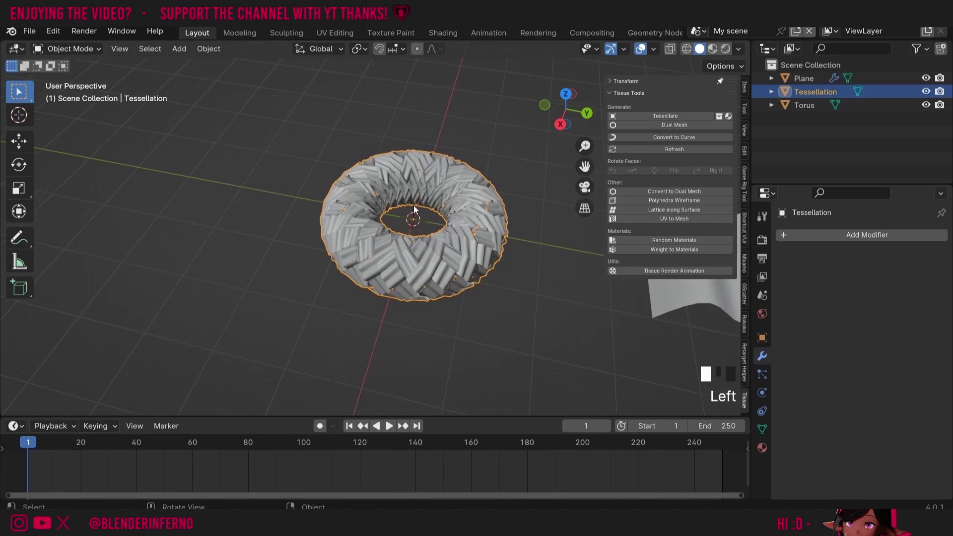
key("g")
key("y")
left_click(202, 181)
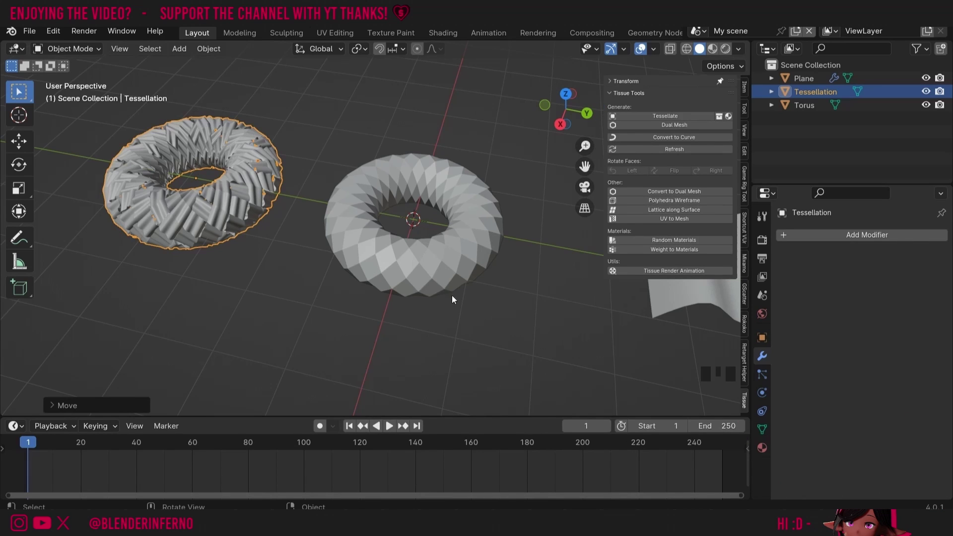
left_click(457, 260)
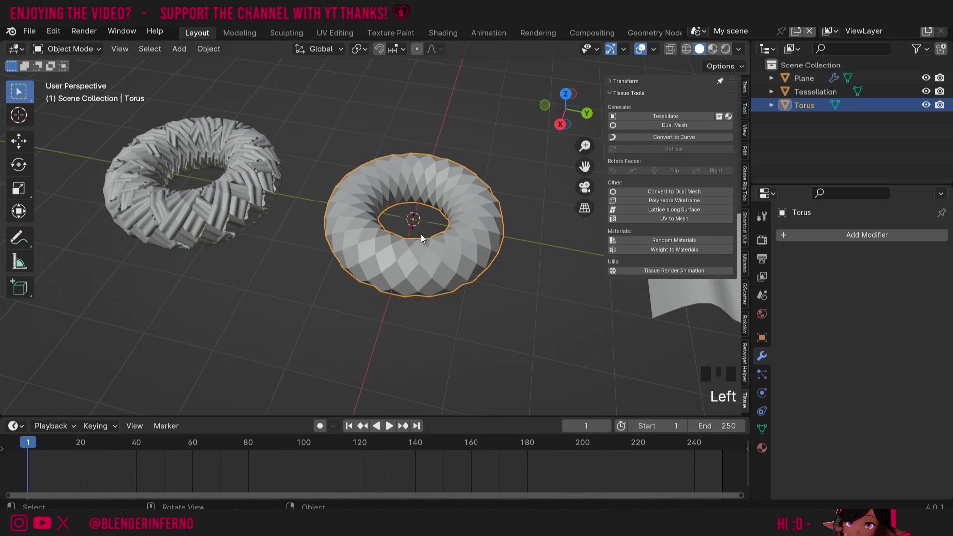
key("Tab")
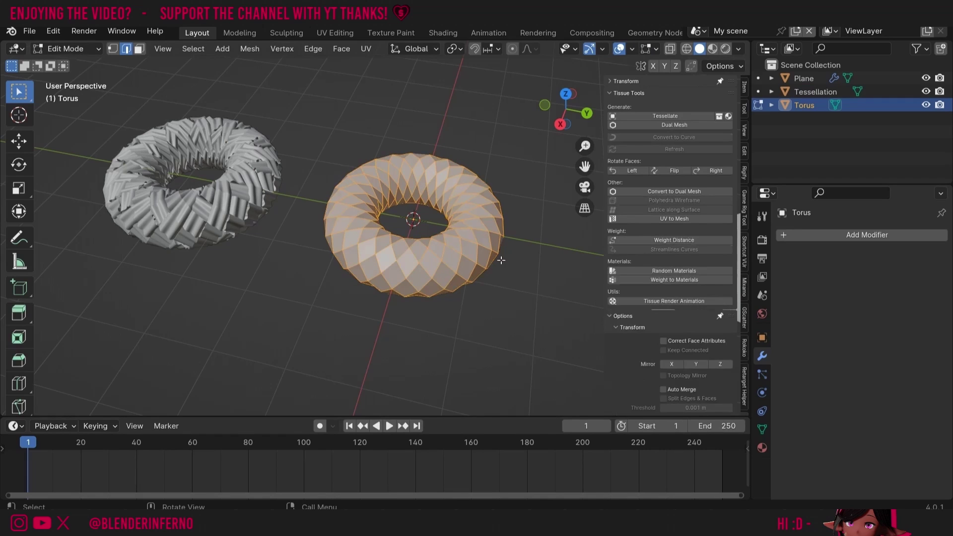
key("3")
key("alt+a")
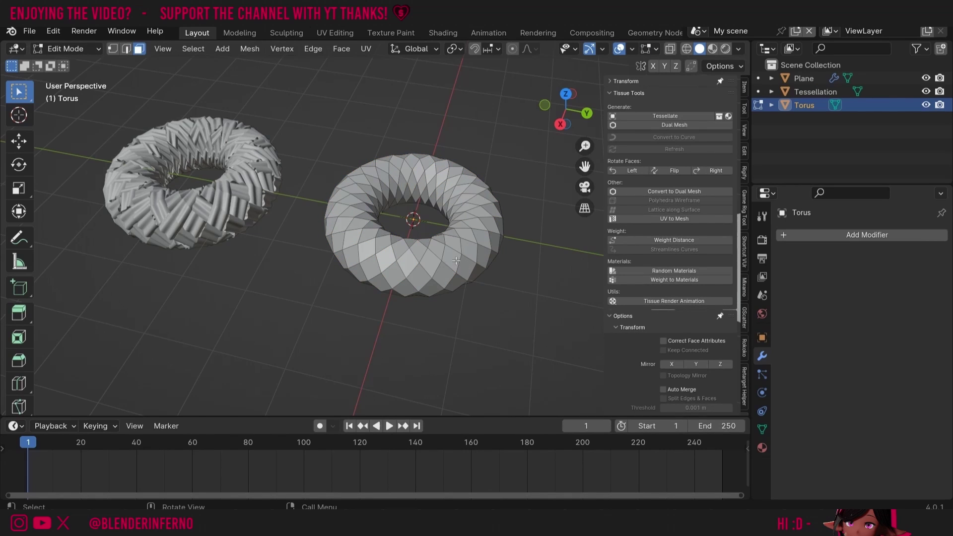
left_click(455, 260)
left_click(711, 170)
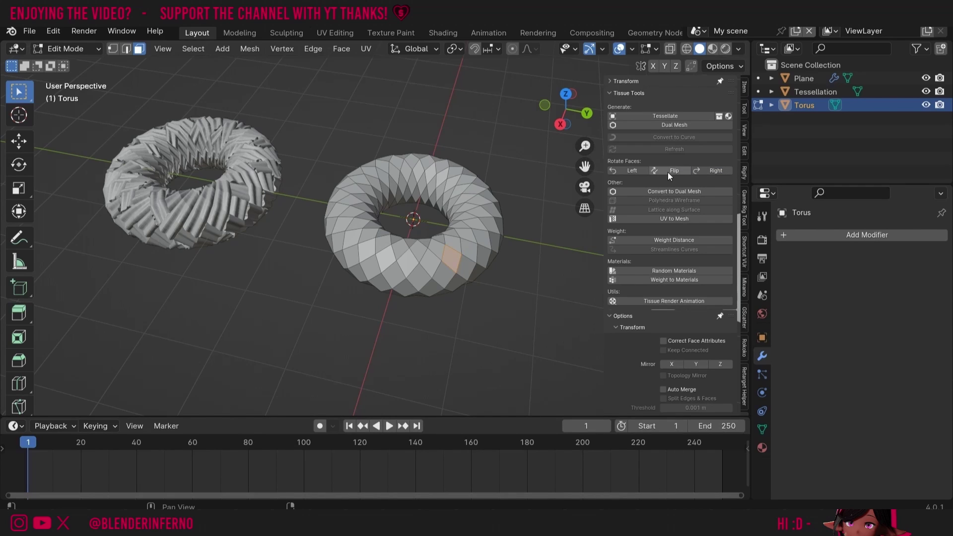
left_click(634, 171)
key("Tab")
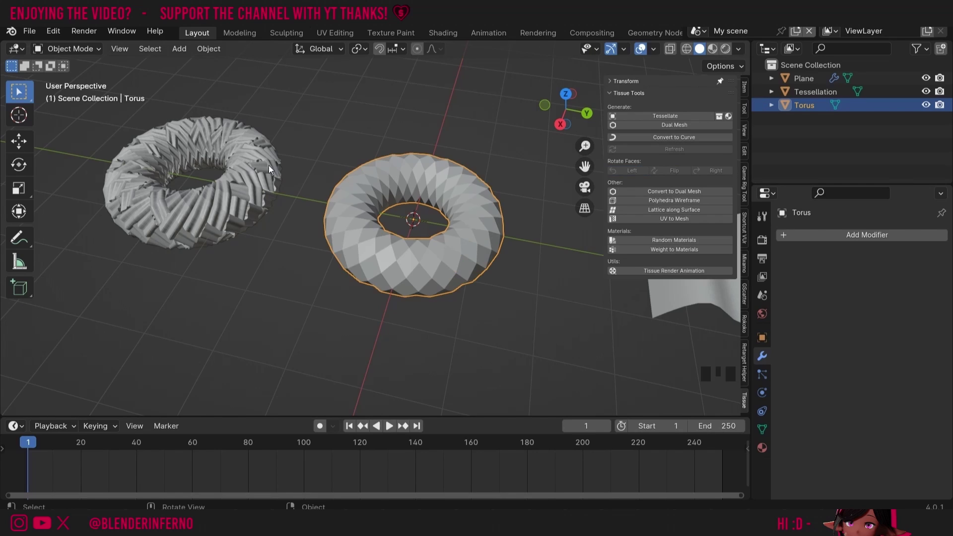
- Open the Tessellation object's Tissue Tessellate settings in Object Data properties, keeping Quad fill mode
left_click(464, 252)
left_click(181, 208)
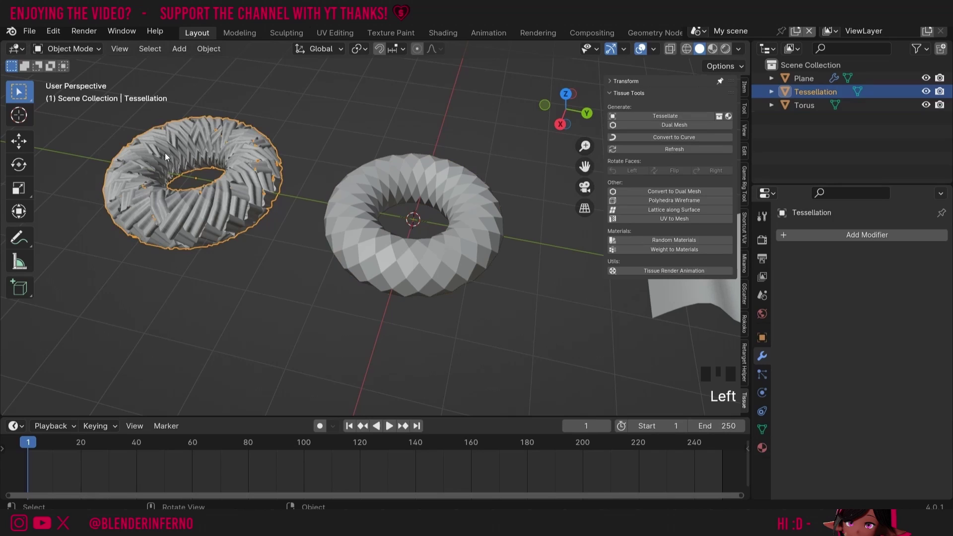
left_click(762, 430)
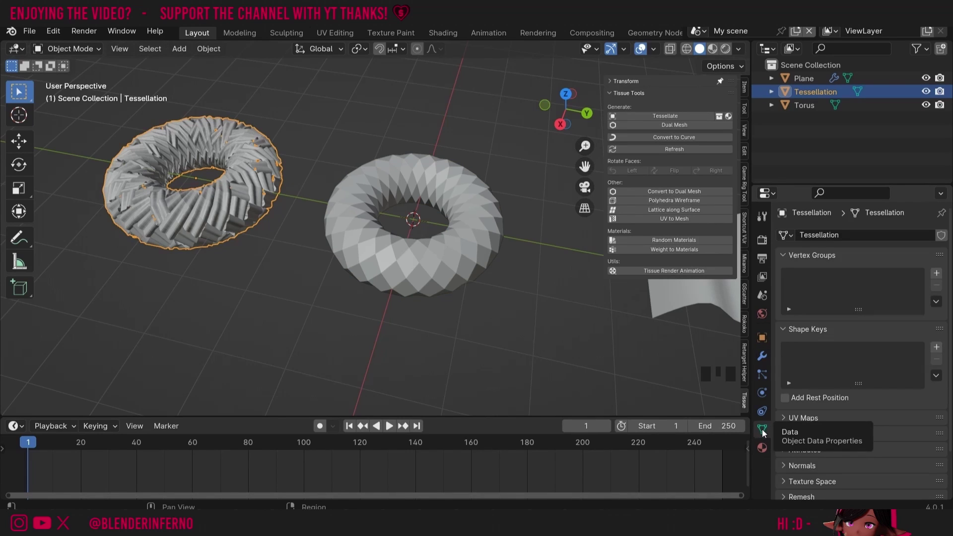
scroll(897, 470, "down", 3)
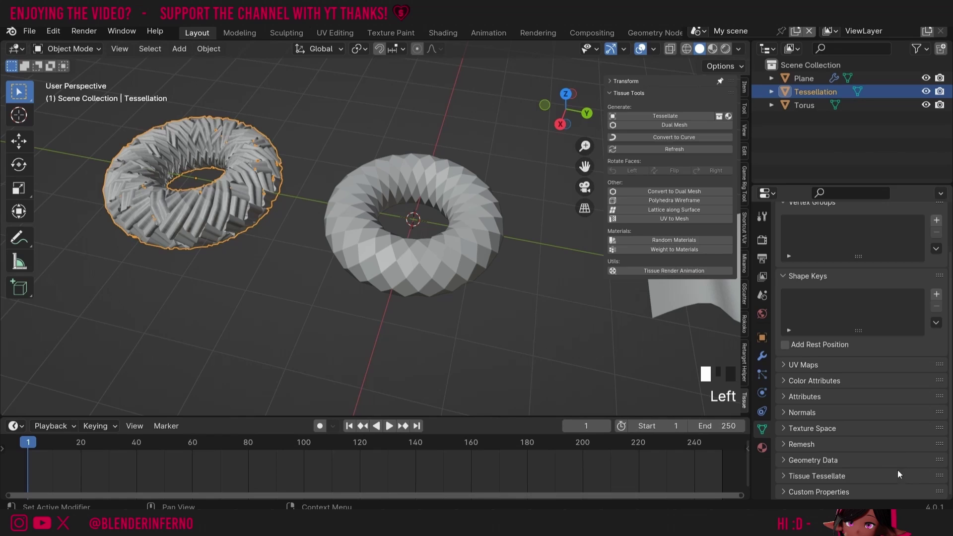
left_click(805, 477)
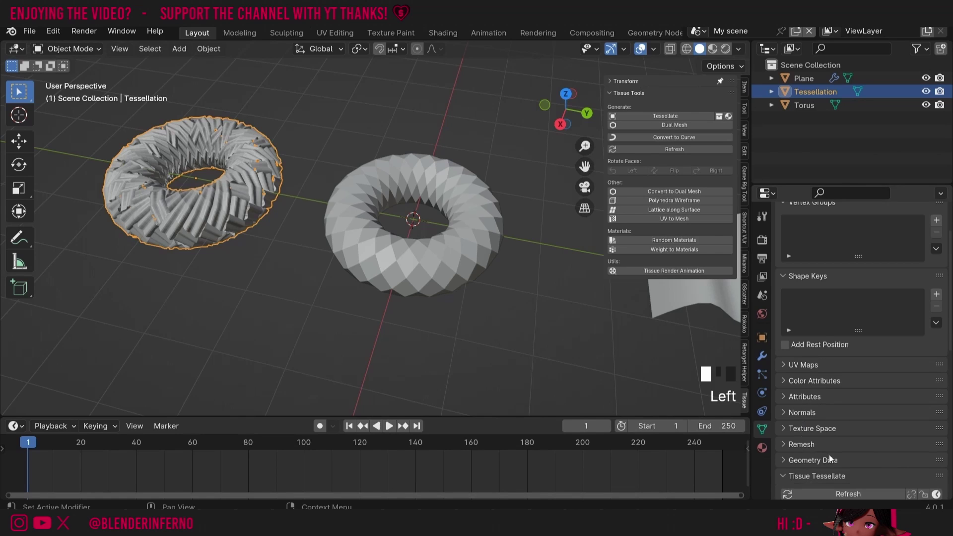
left_click_drag(950, 422, 951, 394)
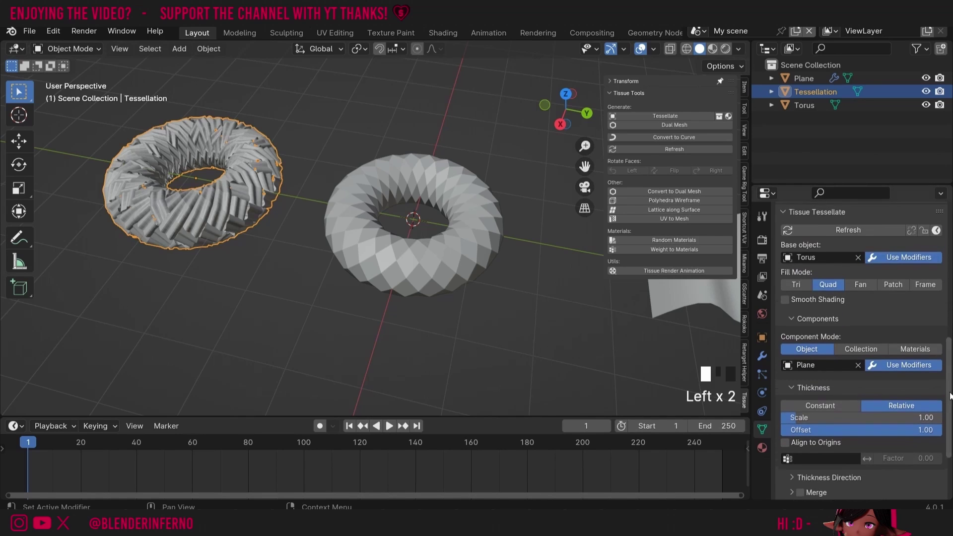
left_click(830, 285)
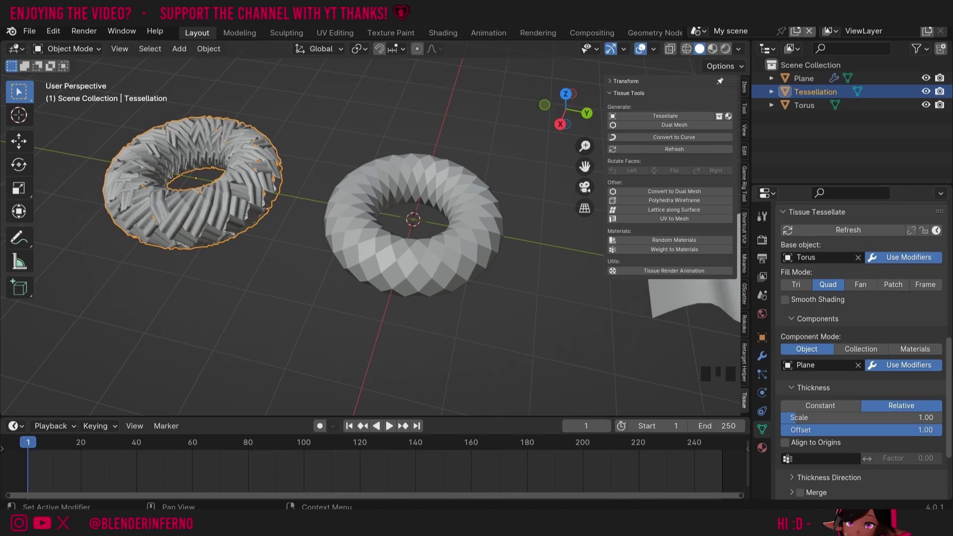
scroll(818, 403, "down", 5)
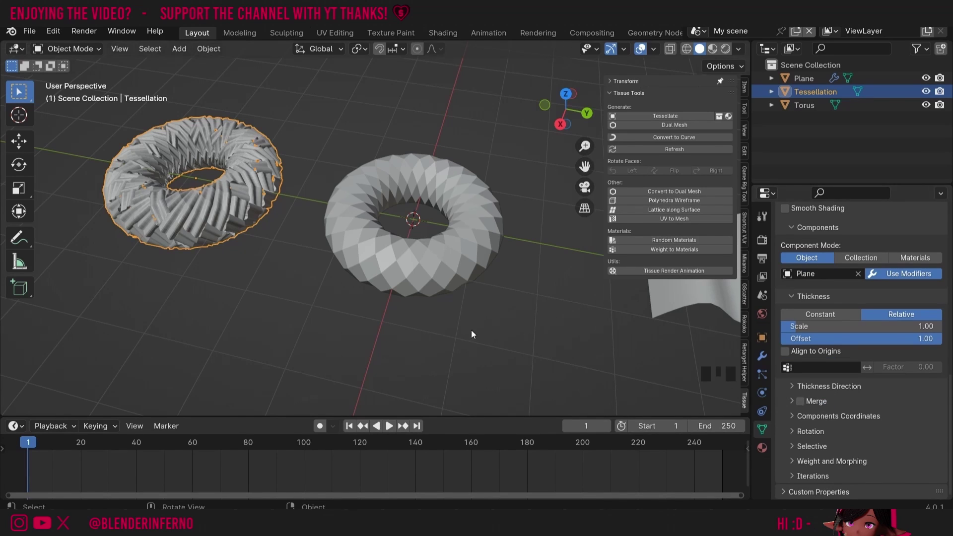
key("Tab")
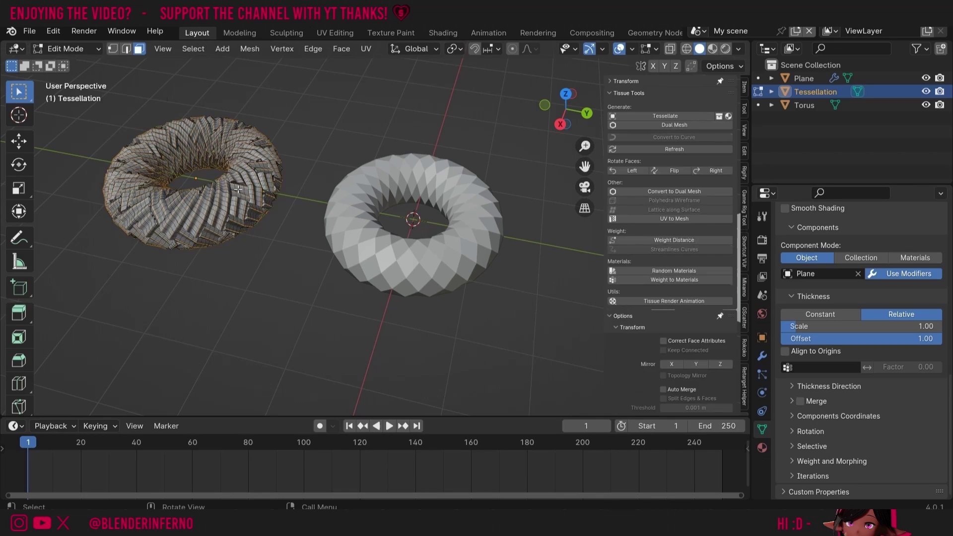
key("l")
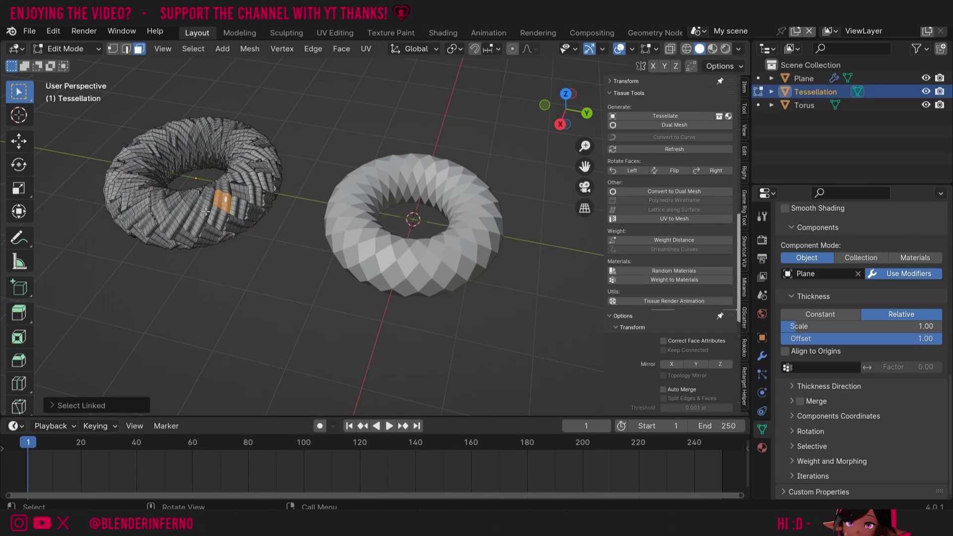
key("g")
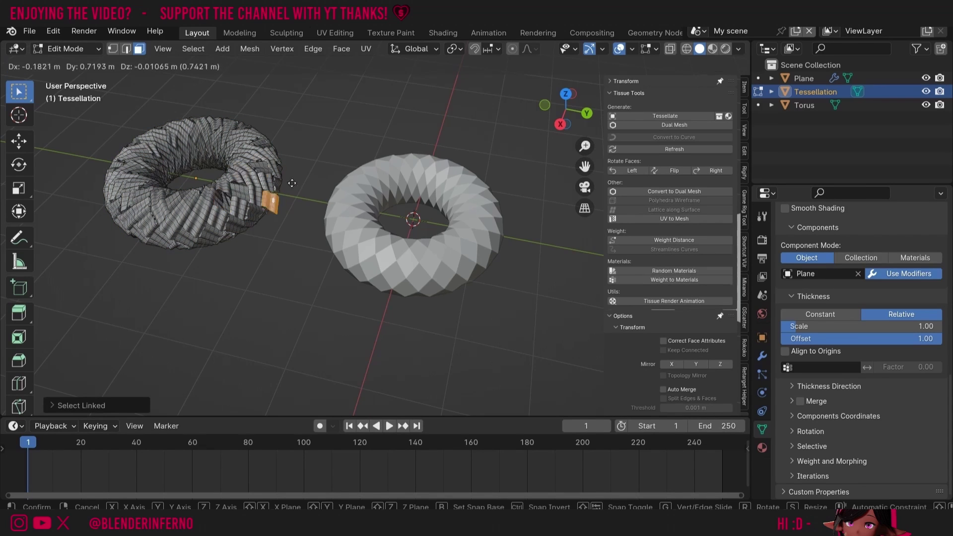
left_click(249, 196)
key("Tab")
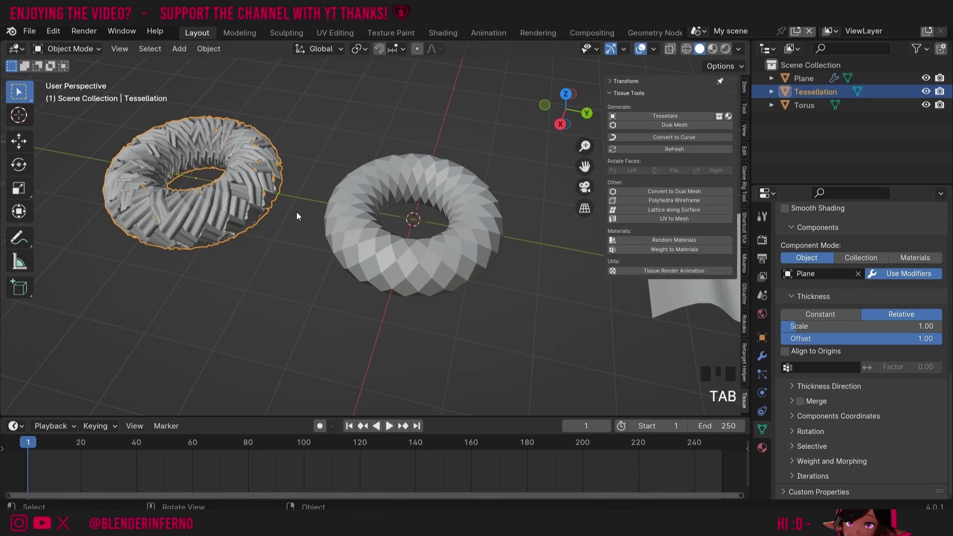
left_click(800, 401)
key("Tab")
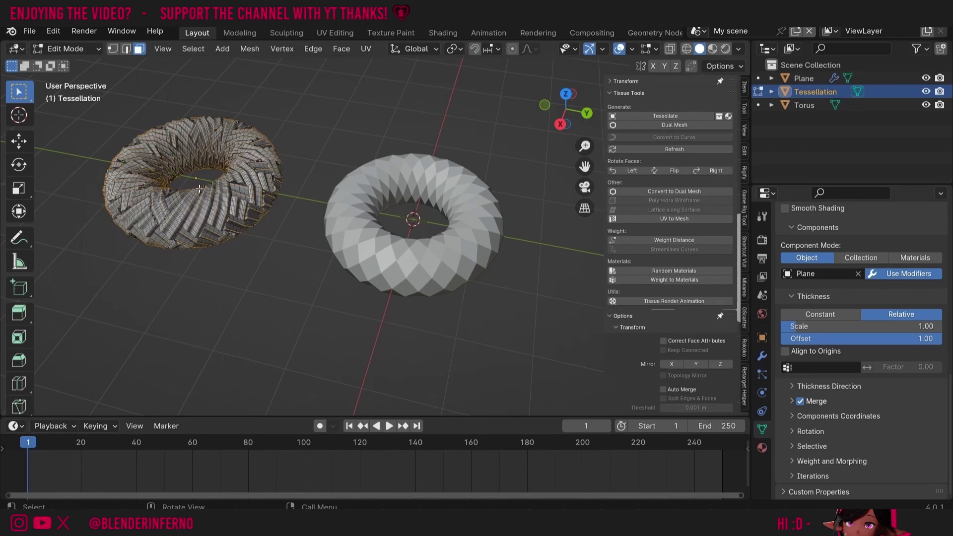
key("l")
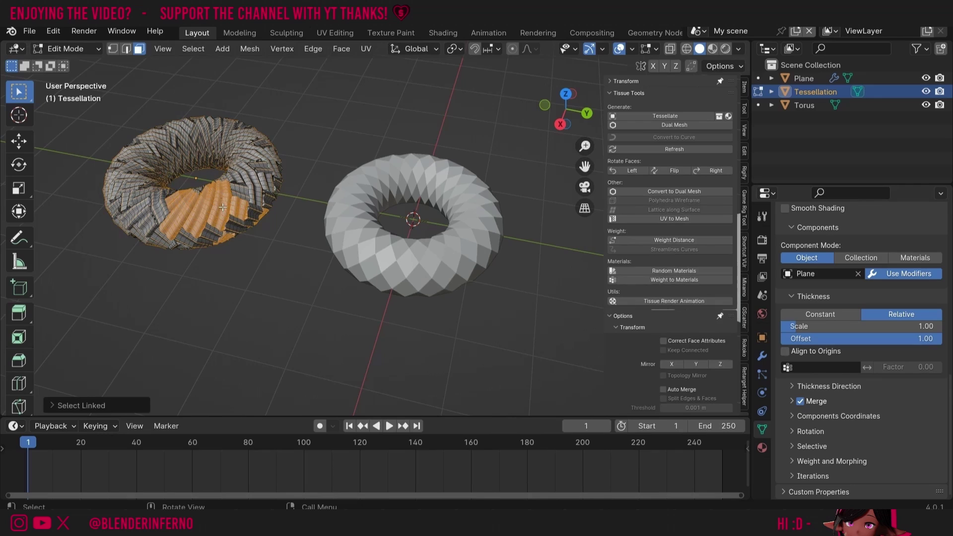
key("ctrl+z")
key("g")
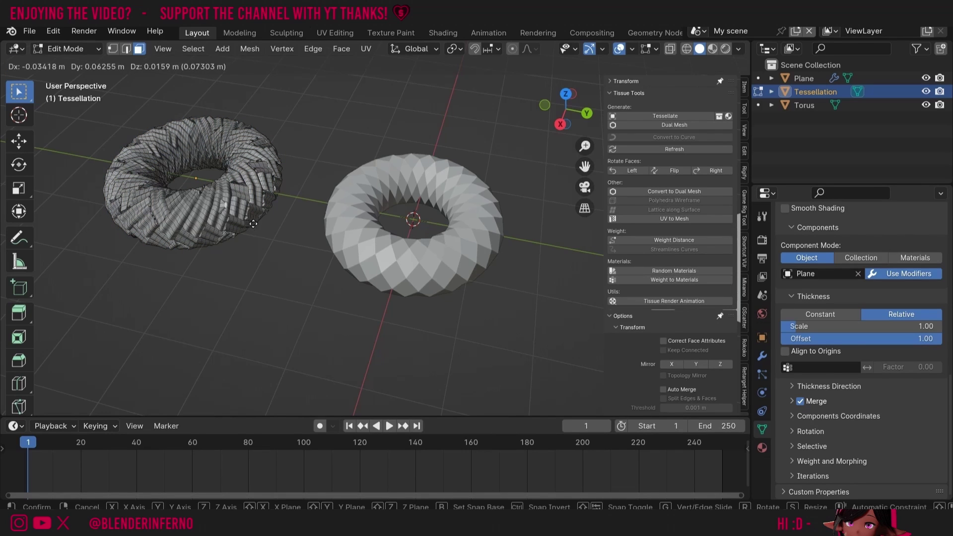
left_click(239, 251)
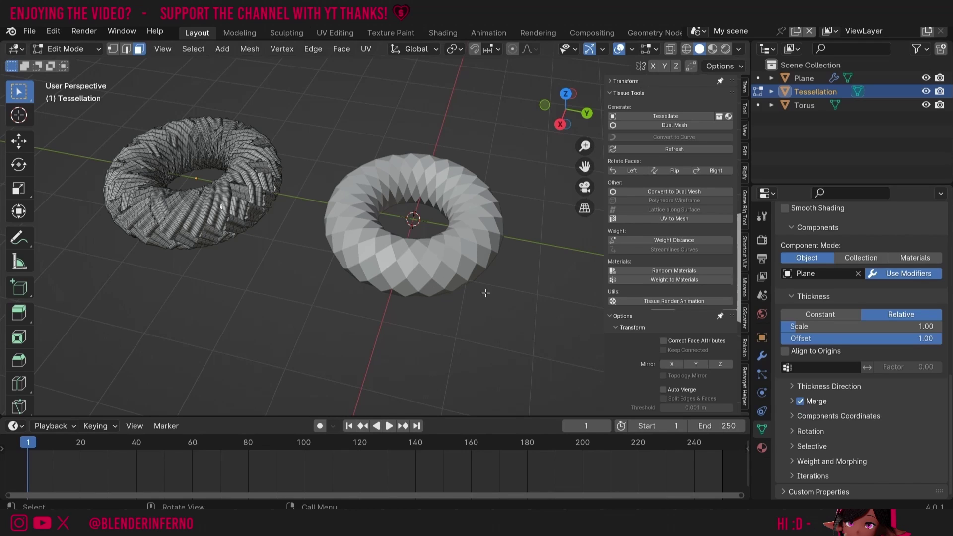
key("Tab")
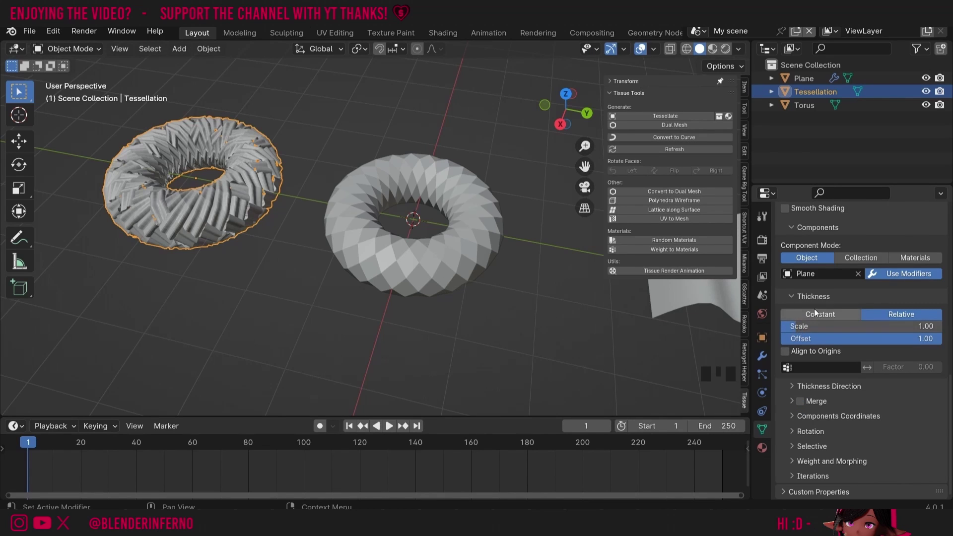
left_click_drag(799, 328, 826, 326)
key("ctrl+z")
left_click(802, 328)
key("ctrl+z")
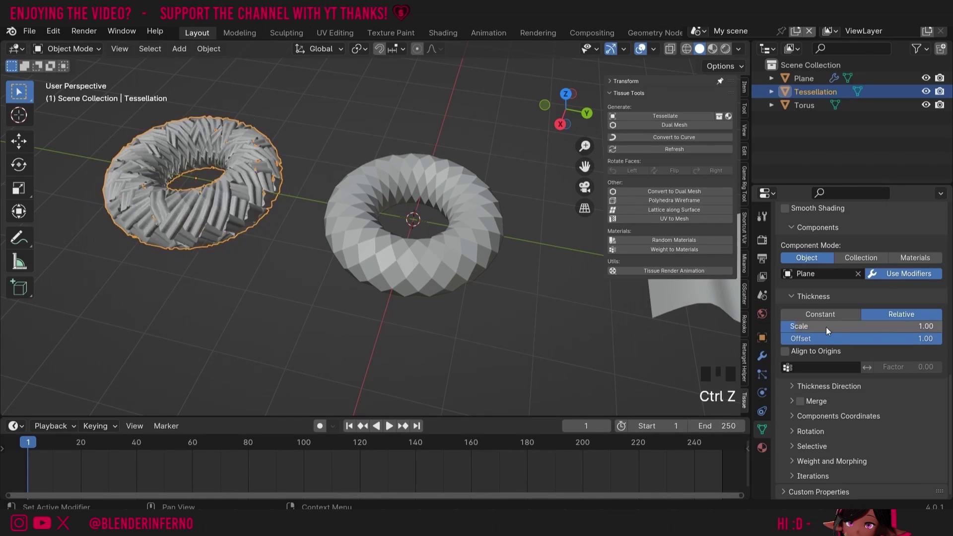
scroll(805, 400, "down", 1)
left_click(806, 400)
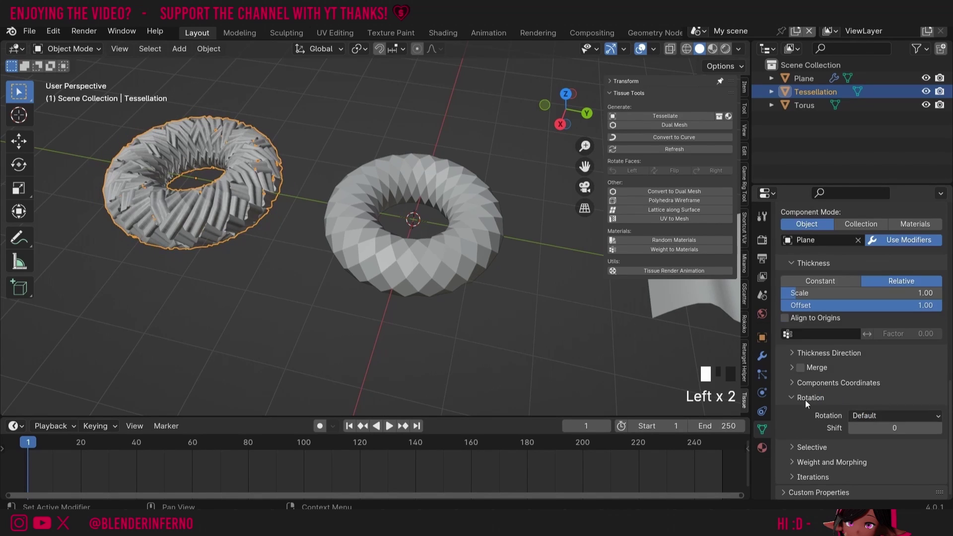
left_click(884, 416)
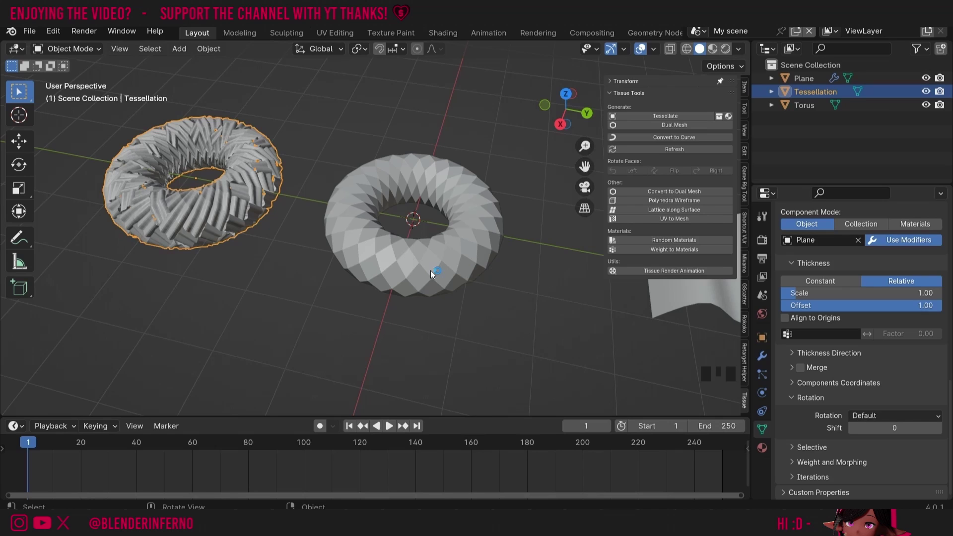
- Put the torus in Edit Mode and split the view, making the left area a UV Editor
left_click(481, 238)
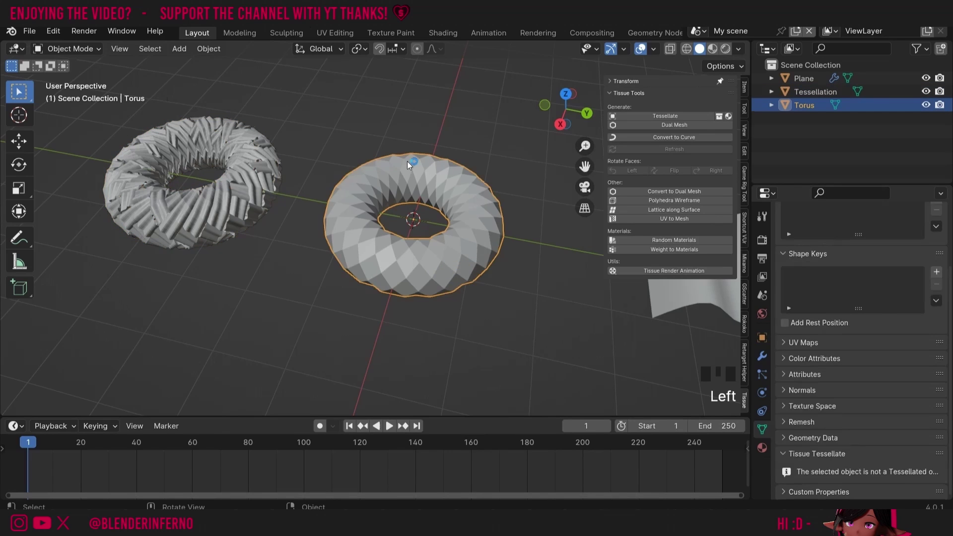
key("Tab")
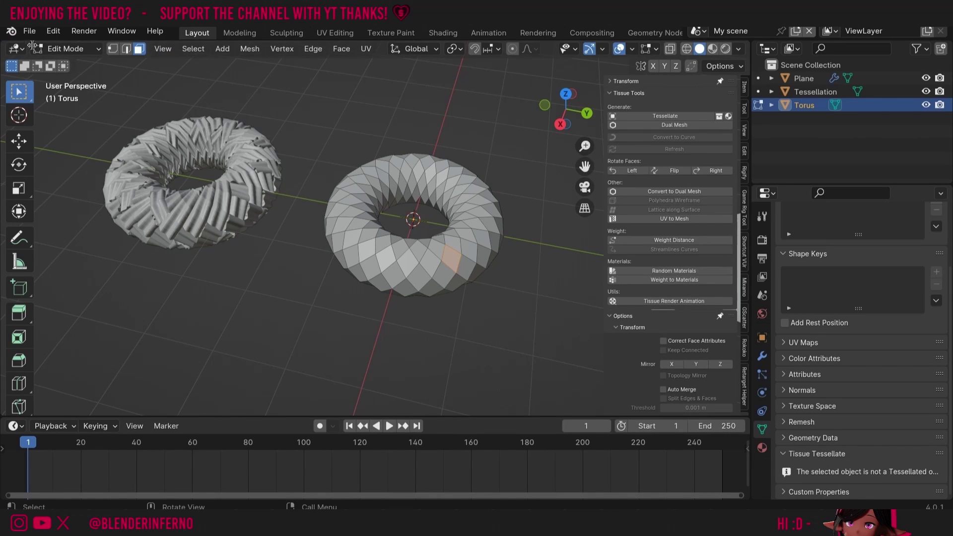
left_click_drag(10, 43, 293, 149)
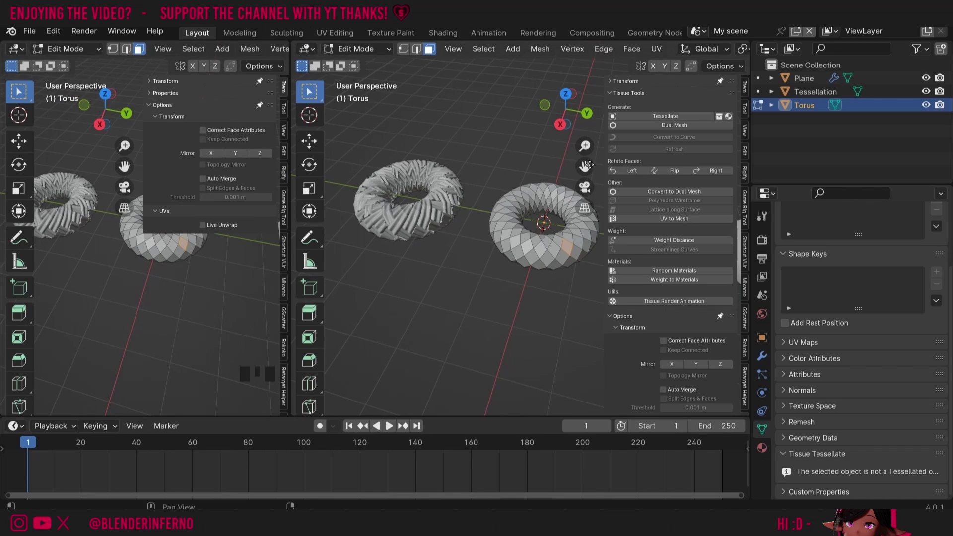
left_click_drag(585, 166, 552, 167)
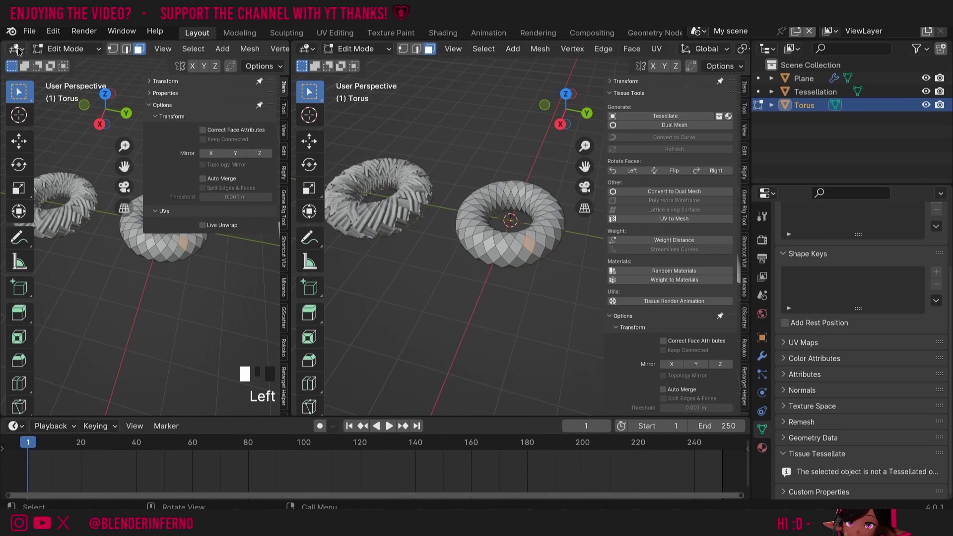
left_click(18, 49)
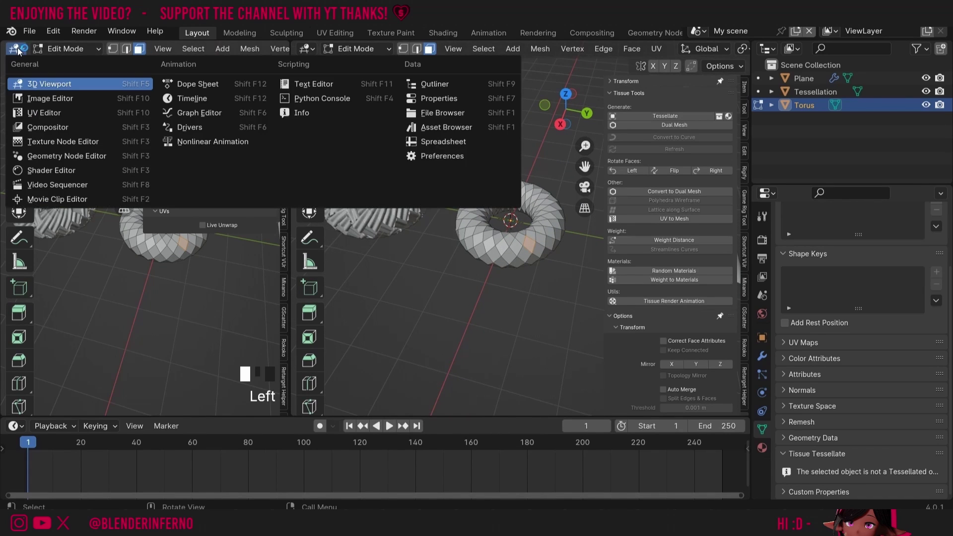
left_click(45, 117)
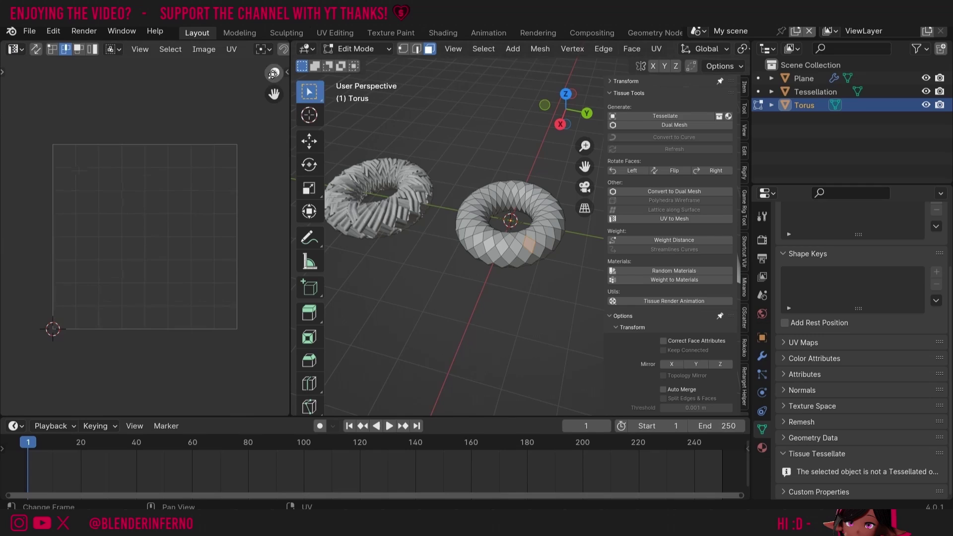
- Switch to edge select, pick two crossing edge loops on the torus, and hide the sidebar
key("a")
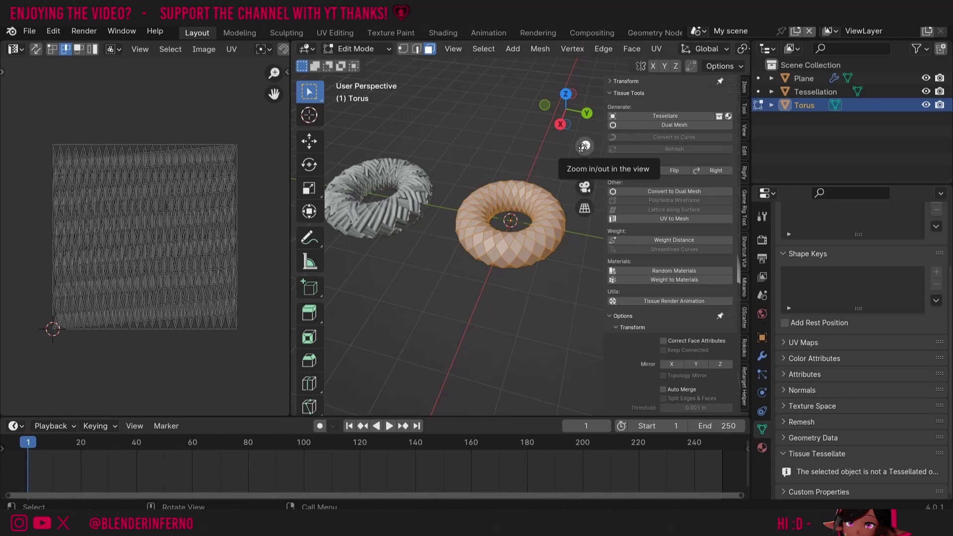
left_click_drag(585, 146, 566, 166)
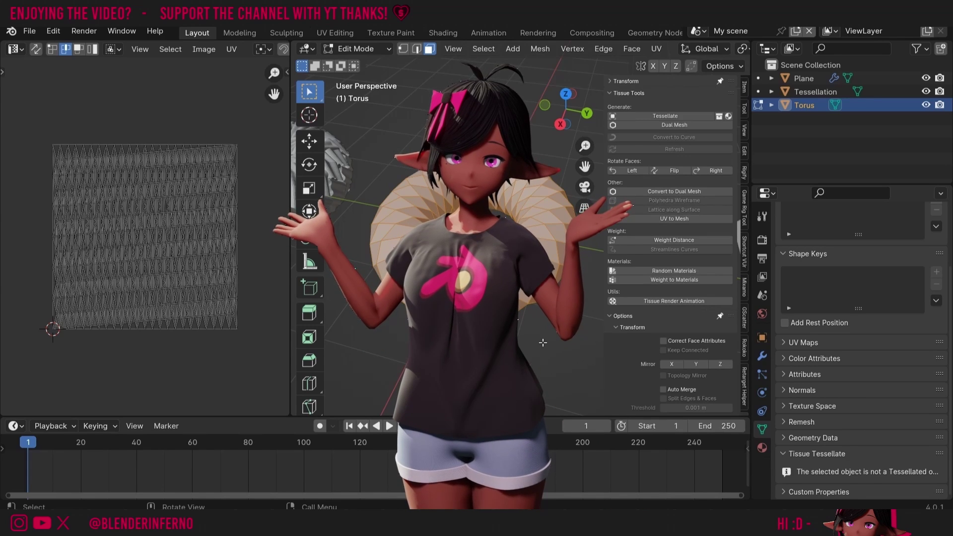
key("2")
left_click(543, 343)
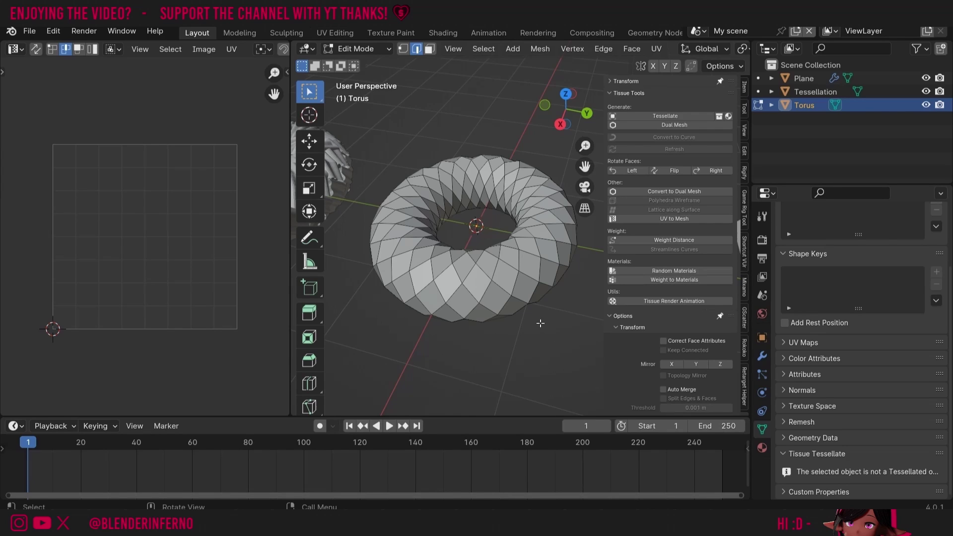
left_click(501, 288, "alt")
left_click(508, 264, "alt+shift")
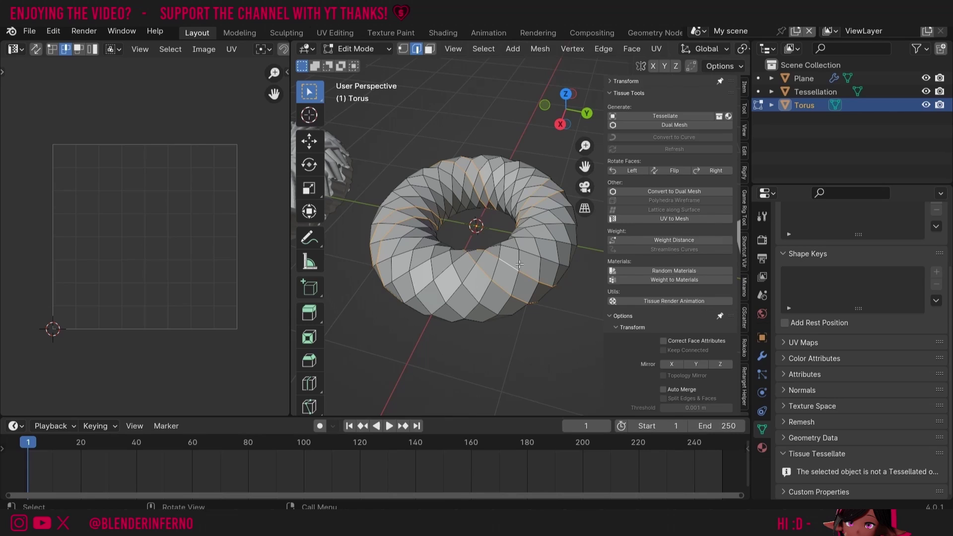
key("n")
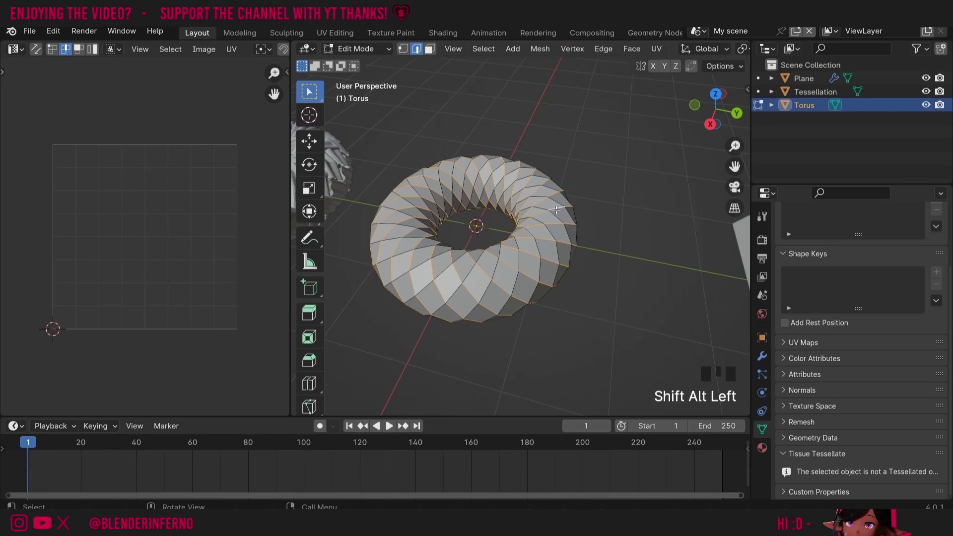
- Apply an edge operation, then select the whole torus and do an initial UV unwrap
right_click(592, 213)
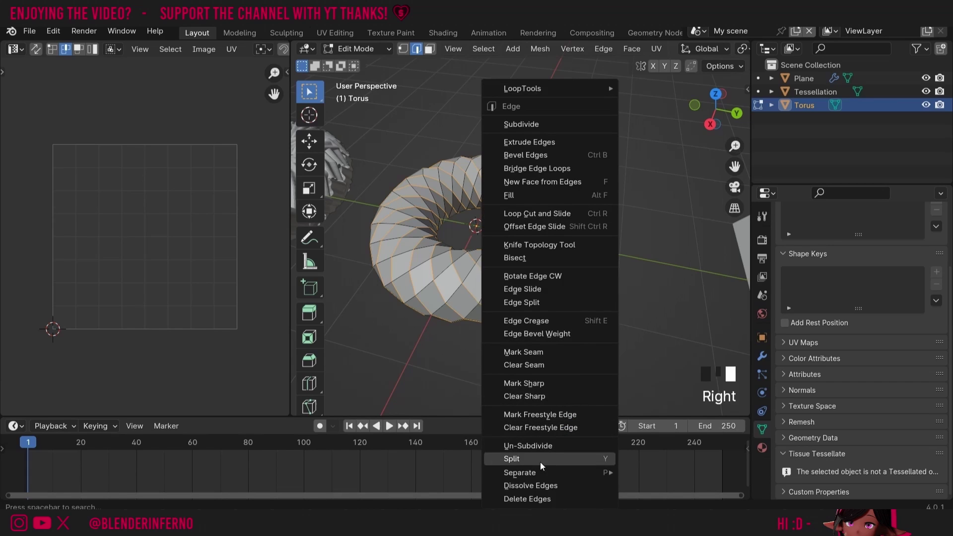
left_click(546, 383)
key("a")
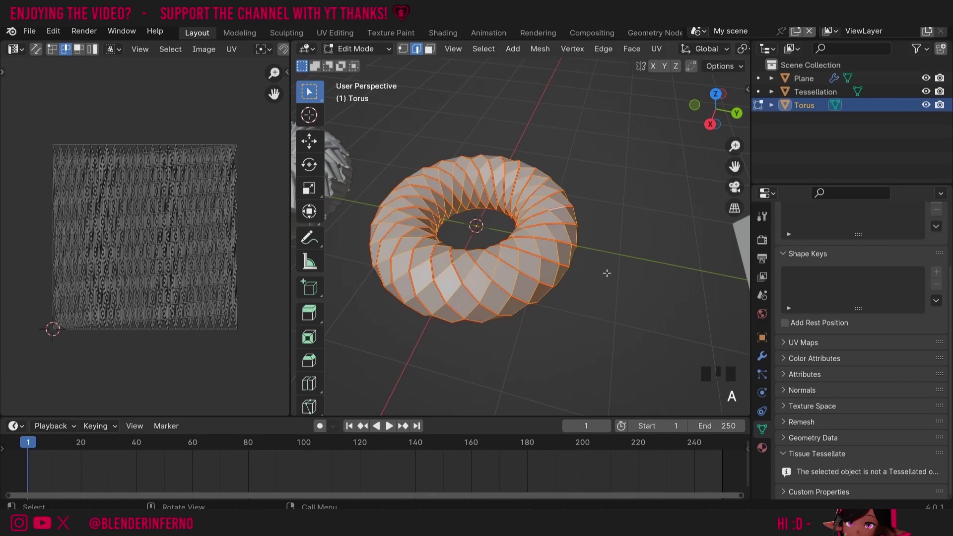
key("u")
left_click(579, 272)
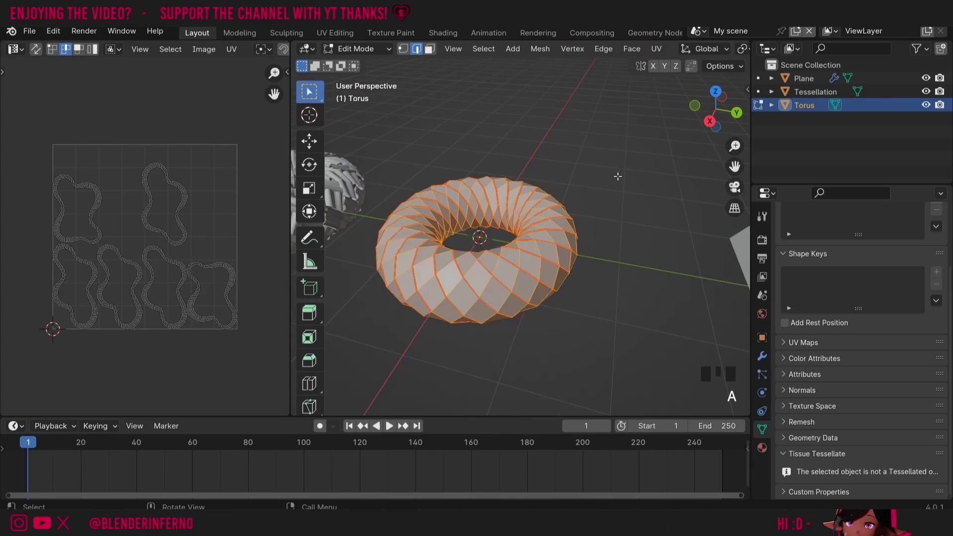
- From top view, select the spiral edges and mark them as UV seams
mouse_move(713, 110)
left_mouse_down()
mouse_move(714, 92)
mouse_move(726, 107)
mouse_move(738, 102)
mouse_move(707, 100)
mouse_move(715, 117)
left_mouse_up()
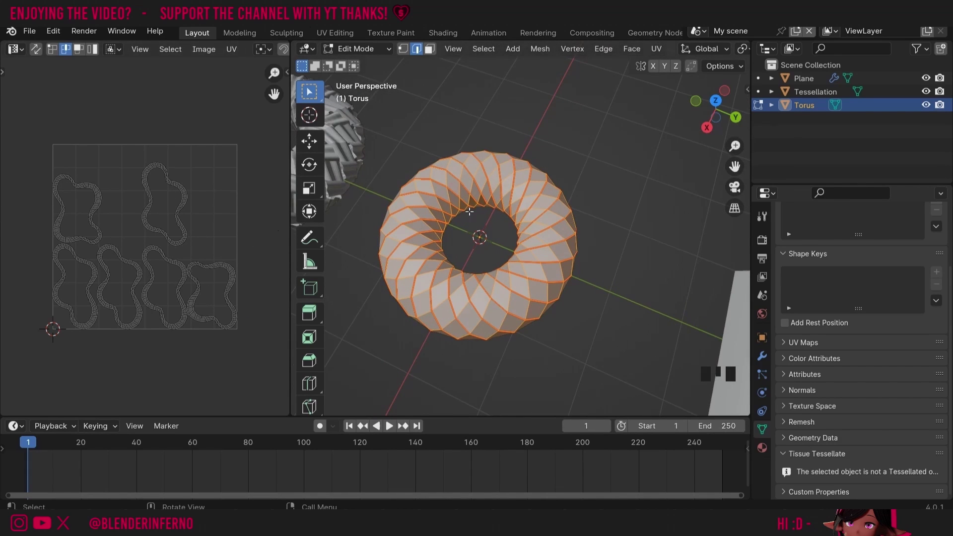
mouse_move(720, 100)
left_mouse_down()
mouse_move(670, 114)
mouse_move(717, 109)
left_mouse_up()
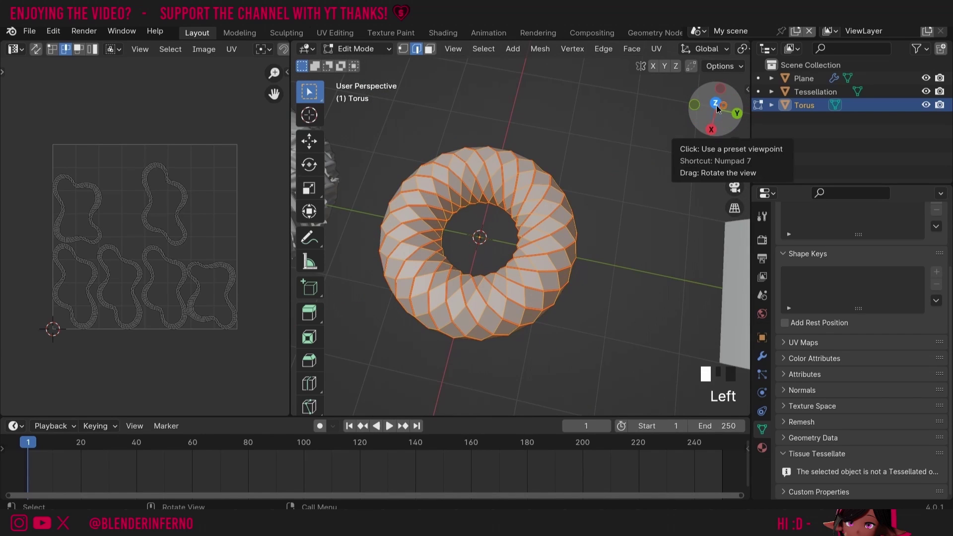
left_click(721, 108)
left_click(539, 298)
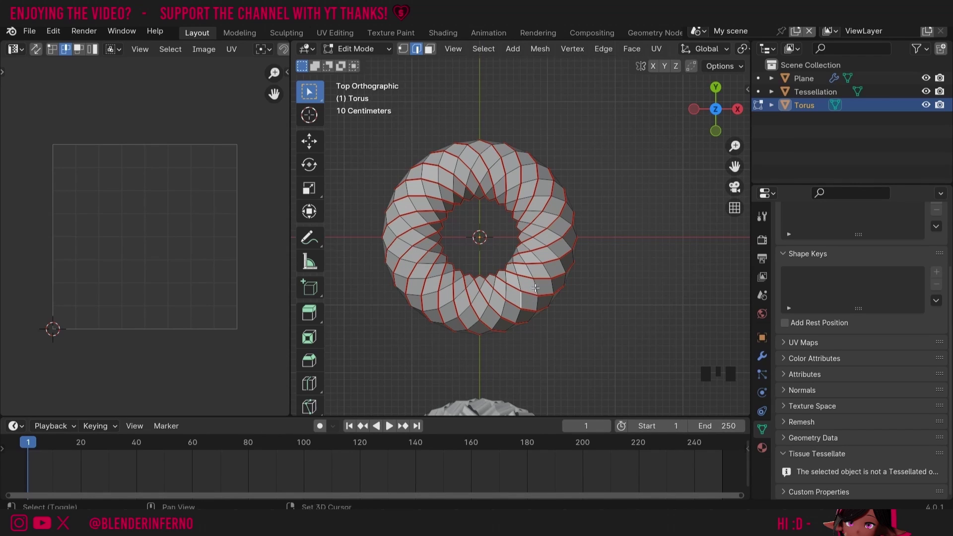
left_click(535, 287, "shift")
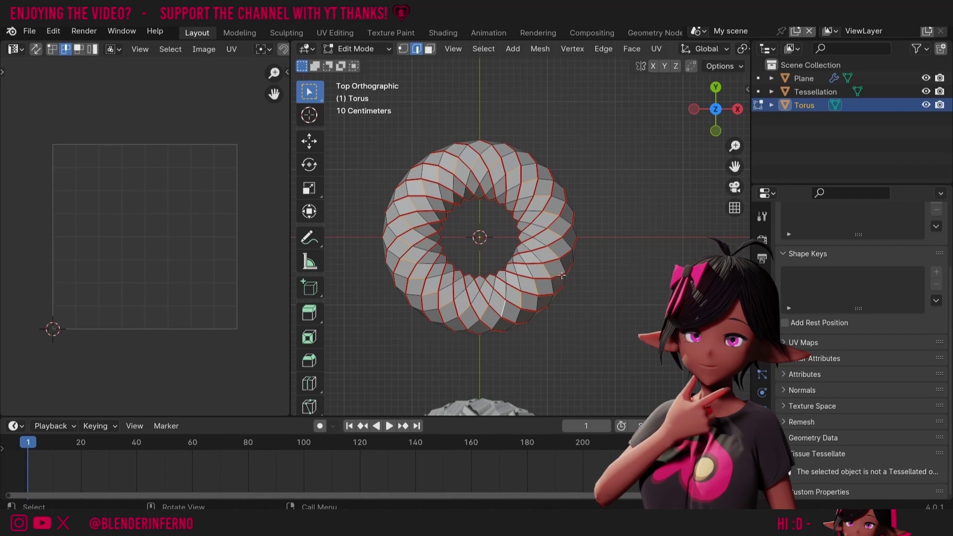
right_click(532, 268)
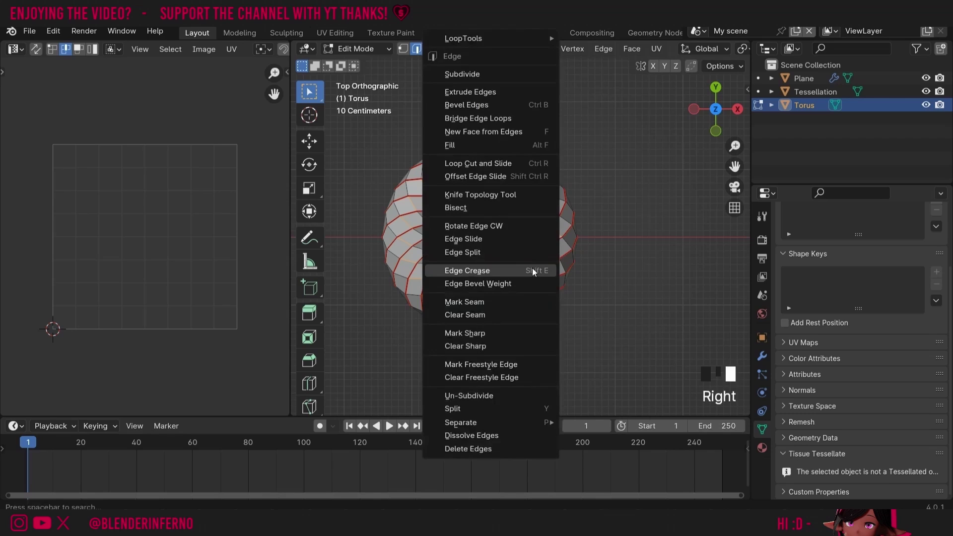
left_click(511, 303)
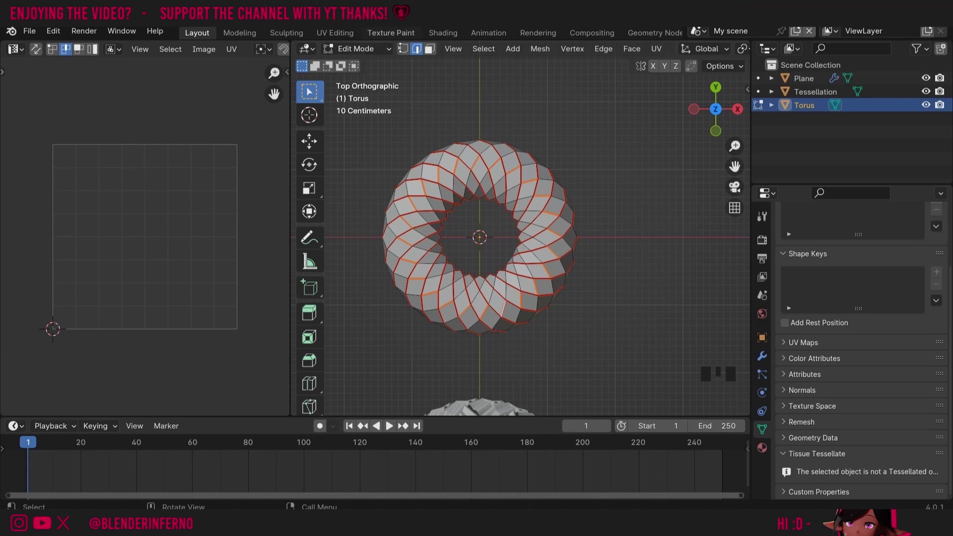
- Select the whole torus and unwrap its UVs along the new seams
right_click(547, 238)
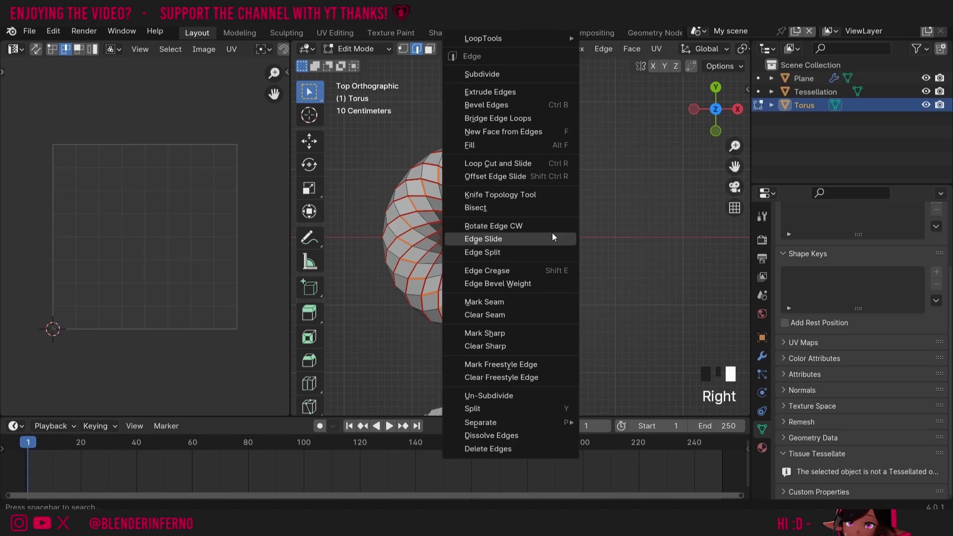
left_click(517, 346)
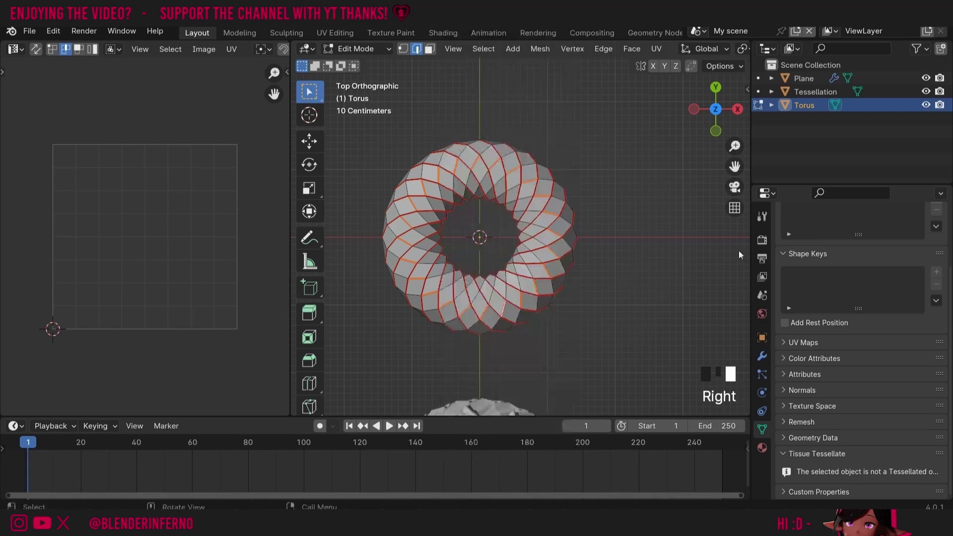
key("a")
key("u")
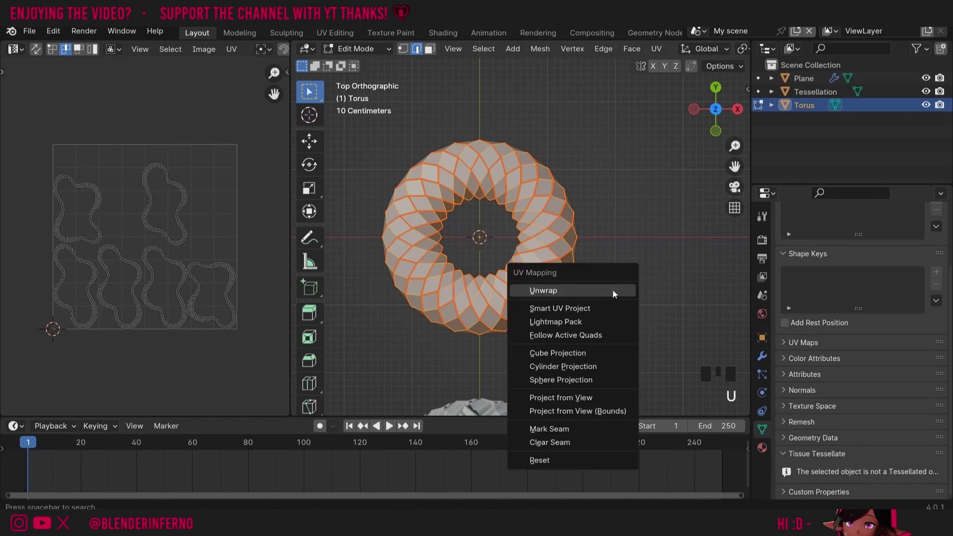
left_click(612, 290)
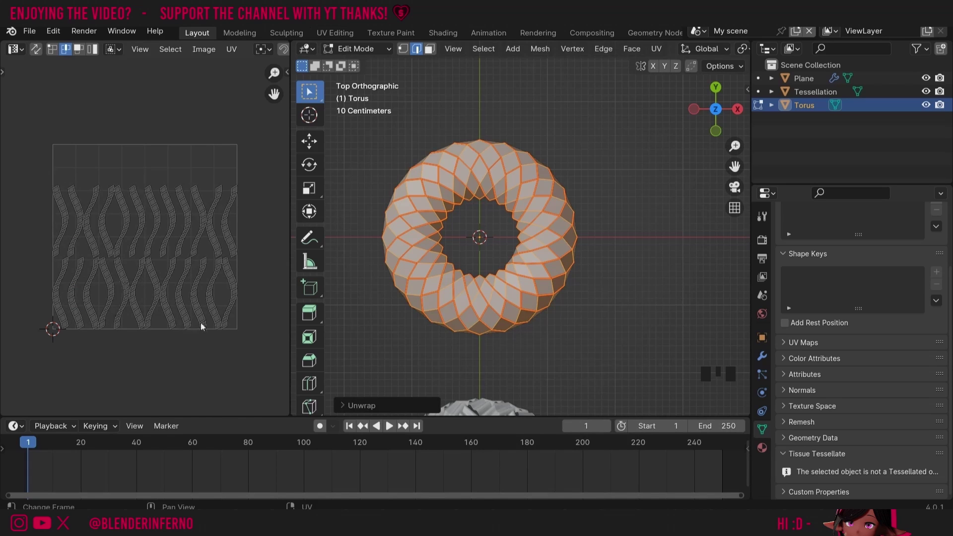
left_click_drag(716, 109, 694, 159)
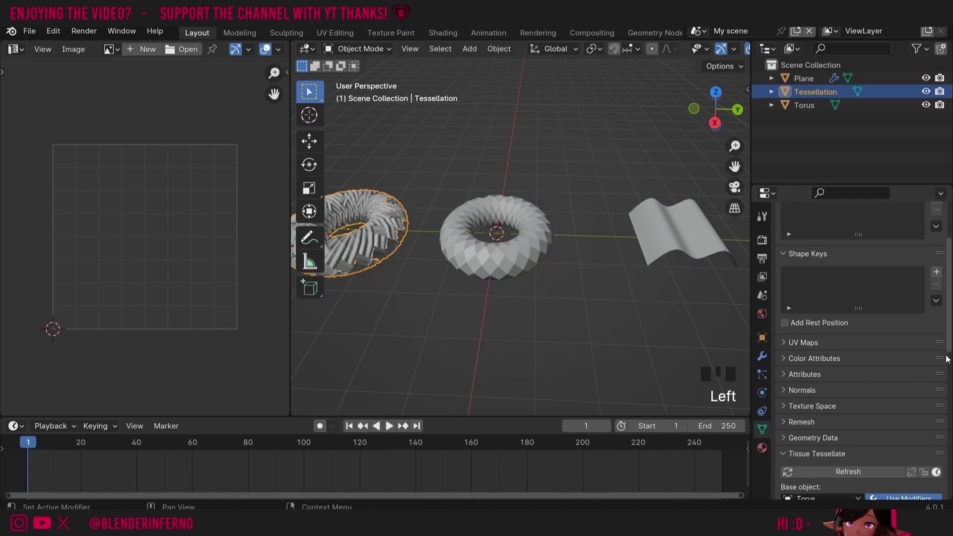
- Orient the tessellated components by the Active UV map and turn on Smooth Shading
left_click_drag(950, 325, 951, 378)
left_click(883, 418)
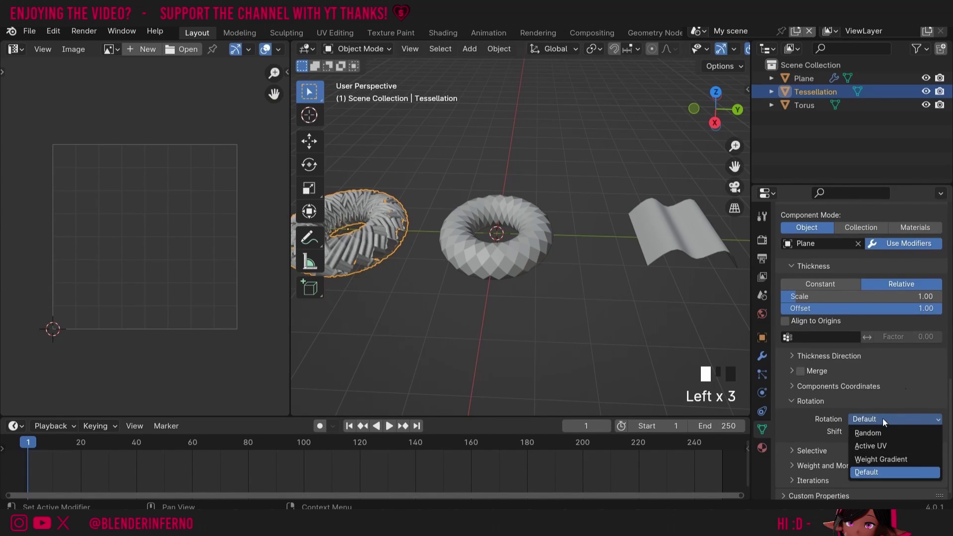
left_click(875, 446)
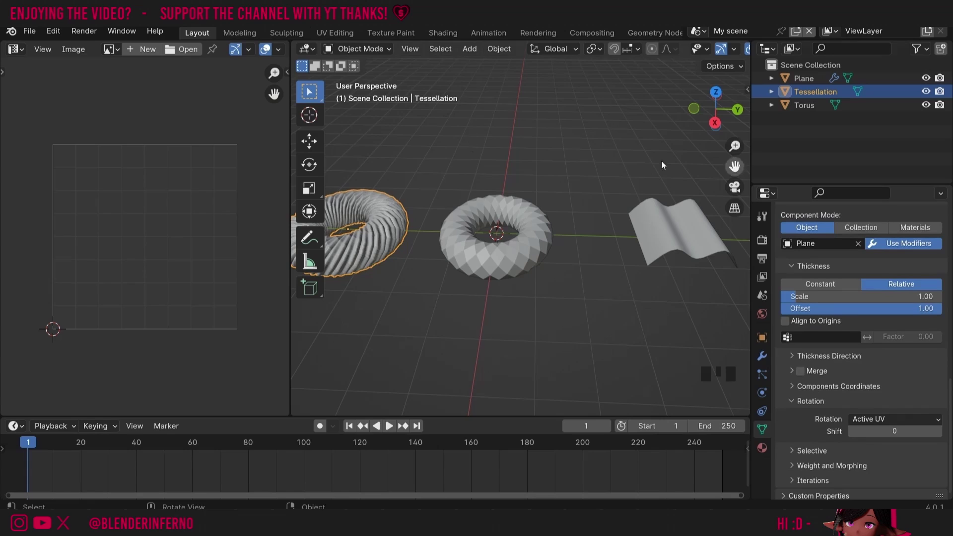
left_click_drag(735, 166, 711, 229)
left_click(711, 229)
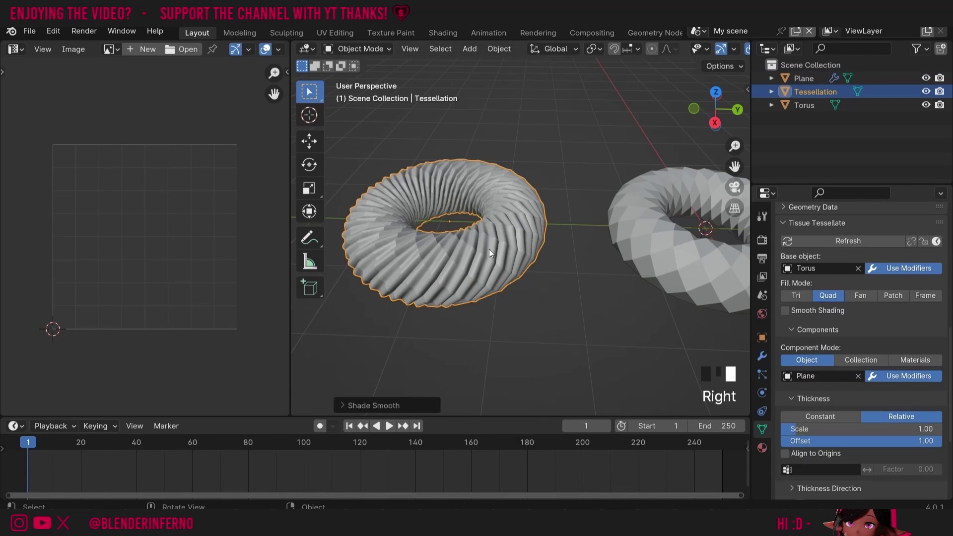
key("ctrl+z")
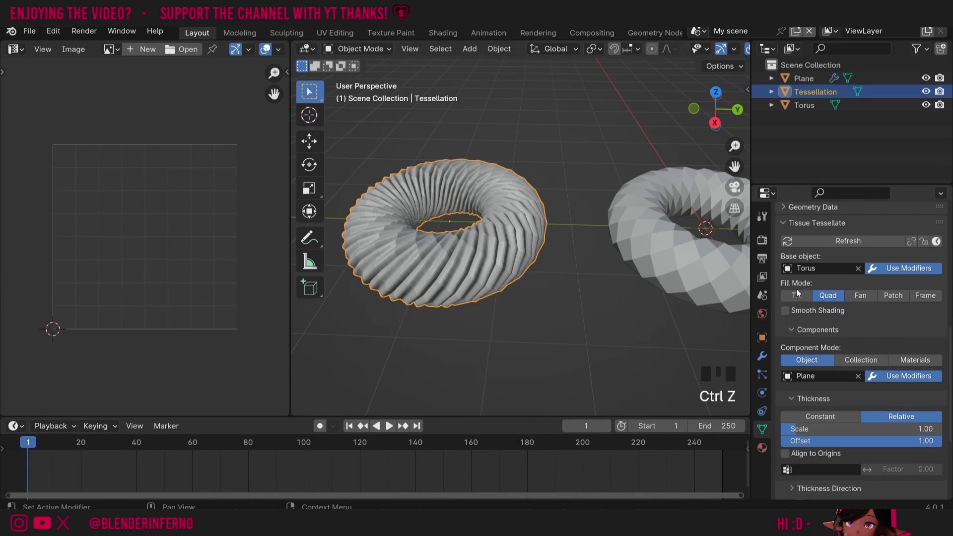
left_click(804, 311)
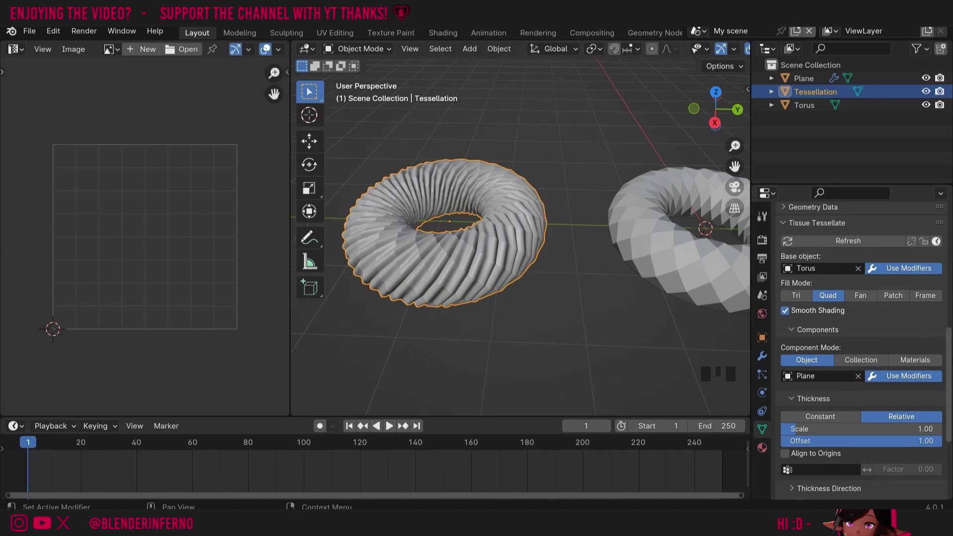
- Try a rotation Shift of 1, then set it back to 0
scroll(881, 337, "down", 4)
mouse_move(716, 112)
left_mouse_down()
mouse_move(705, 114)
mouse_move(713, 94)
left_mouse_up()
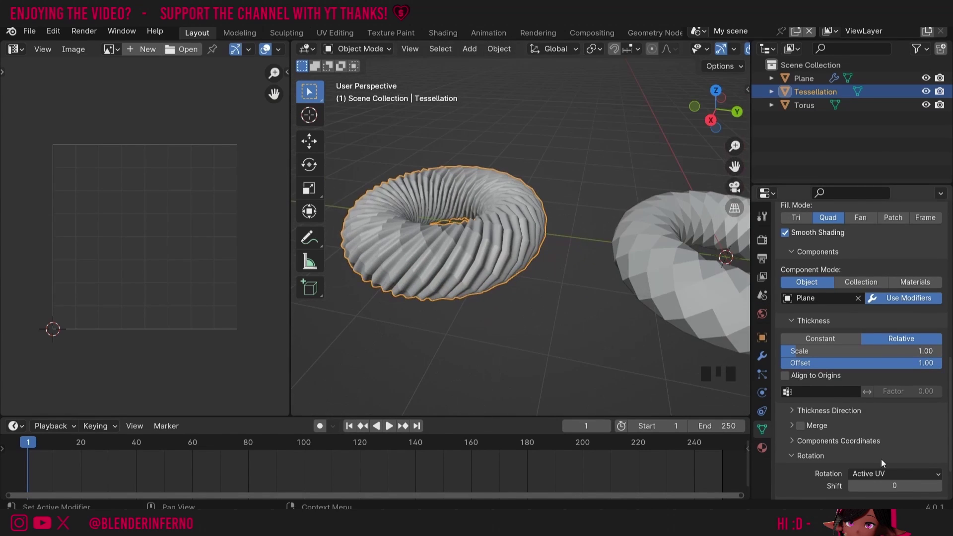
left_click(939, 486)
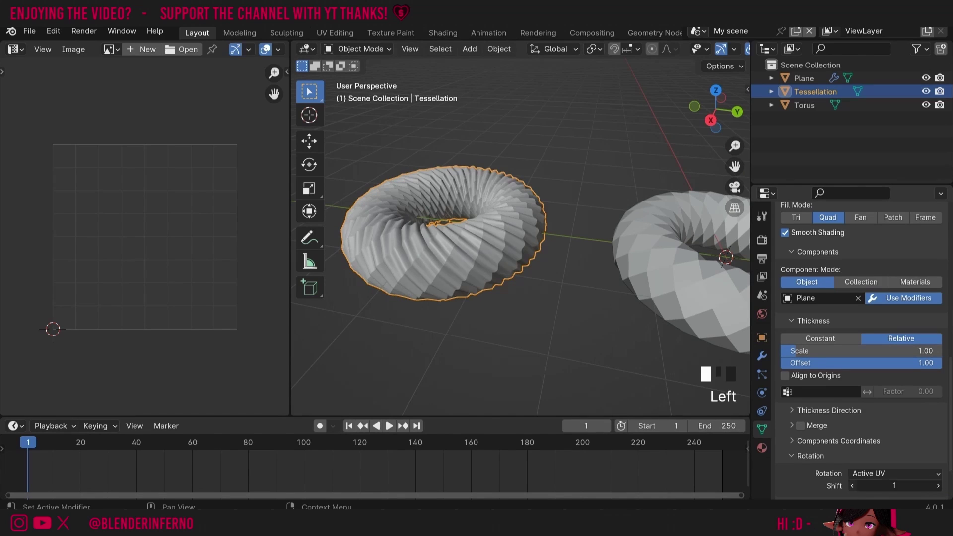
left_click(852, 487)
left_click_drag(716, 112, 575, 253)
- Add a Subdivision Surface modifier to the plain torus with viewport level 2
left_click(566, 253)
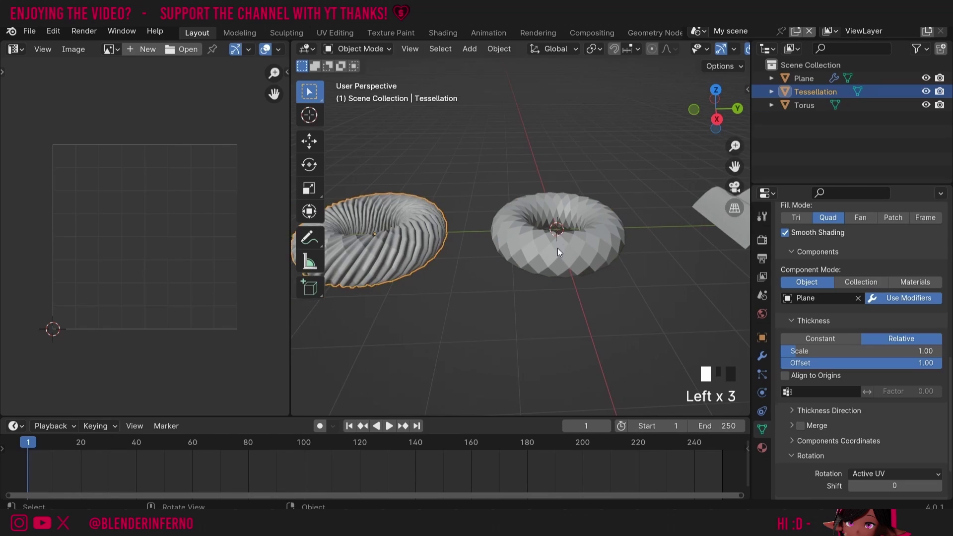
left_click(558, 252)
left_click(810, 236)
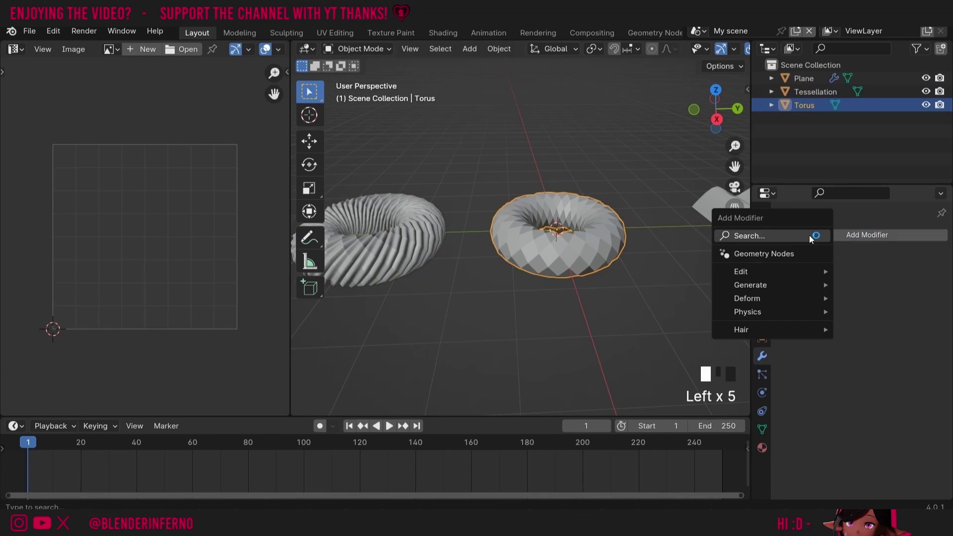
left_click(803, 235)
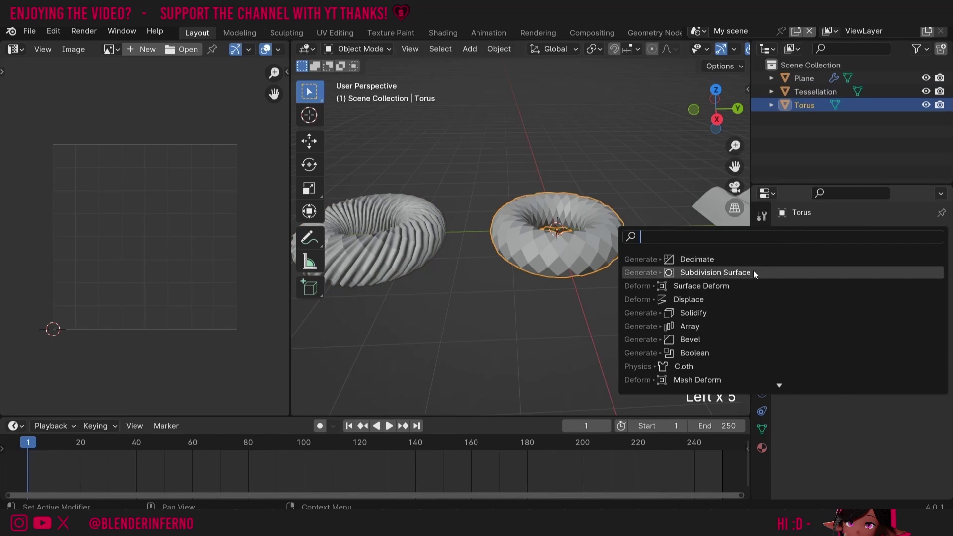
left_click(715, 273)
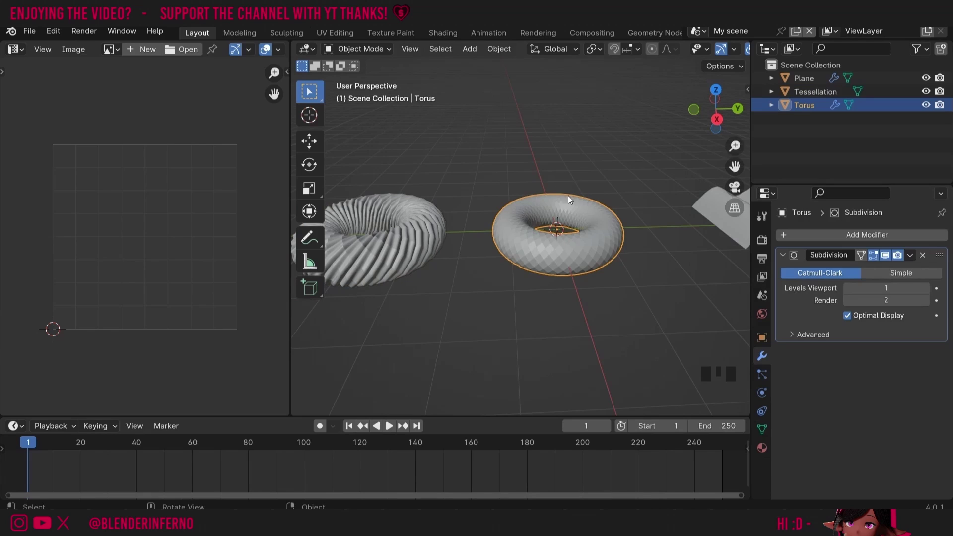
left_click(925, 288)
- Delete the old Tessellation object, then select the plane and the torus as active
left_click_drag(723, 115, 717, 116)
left_click(410, 237)
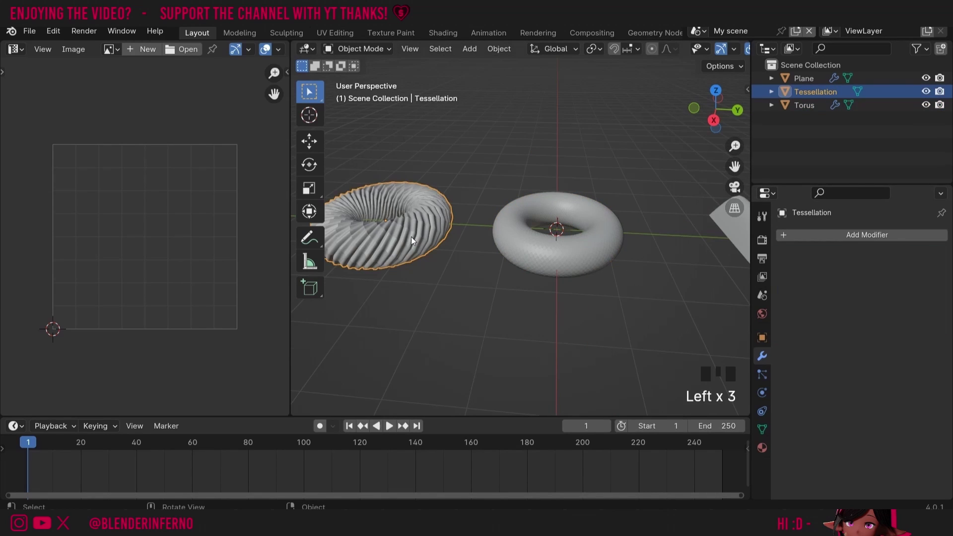
key("x")
left_click(411, 237)
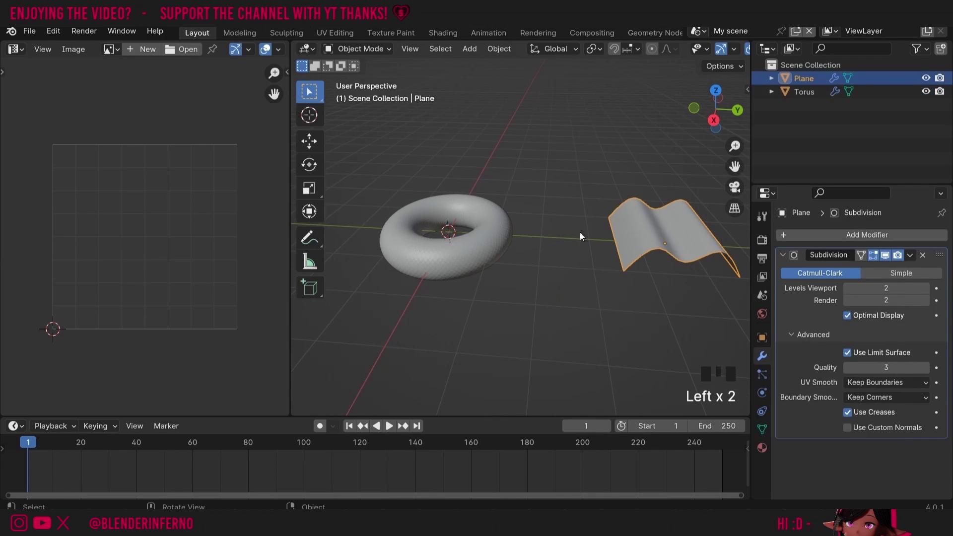
left_click(473, 237, "shift")
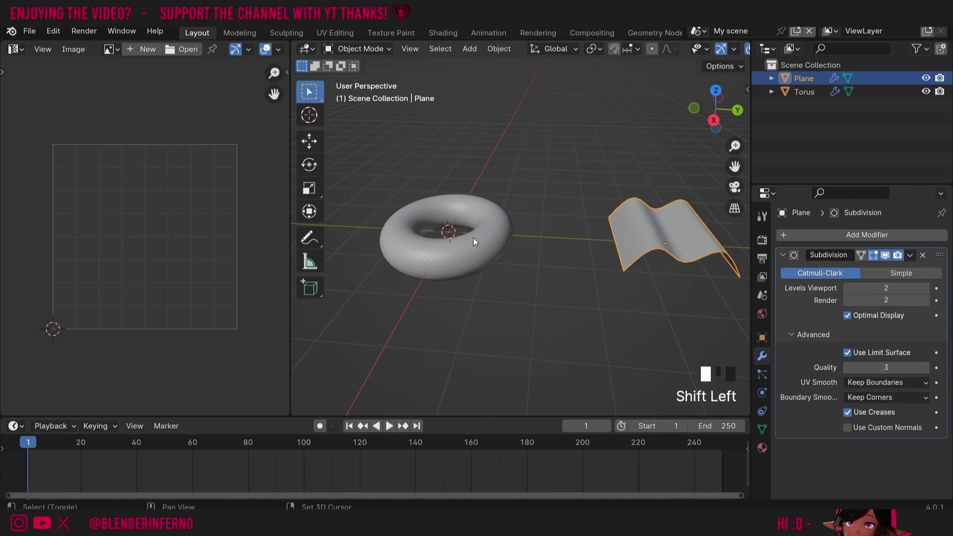
left_click_drag(746, 90, 606, 92)
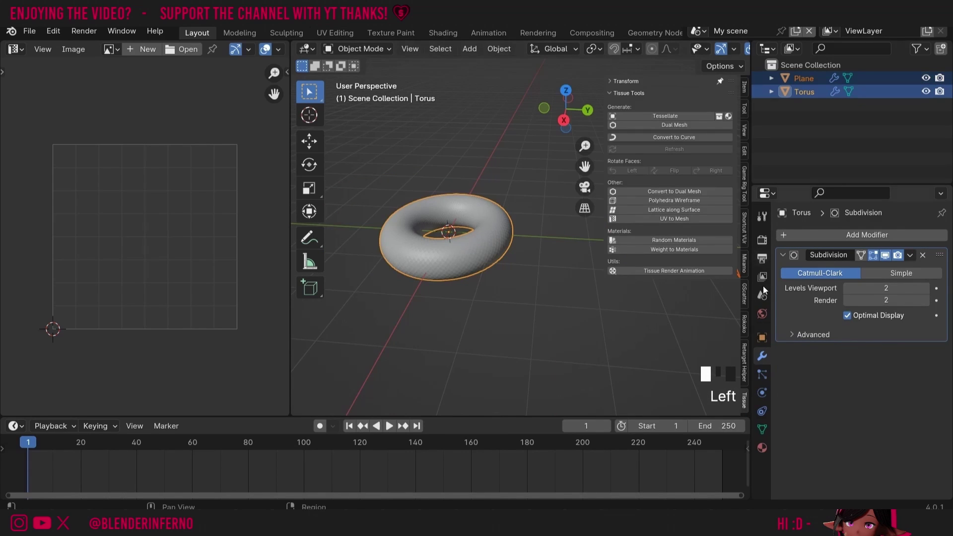
- Tessellate the wavy plane onto the subdivided torus and move the result along X
left_click(660, 116)
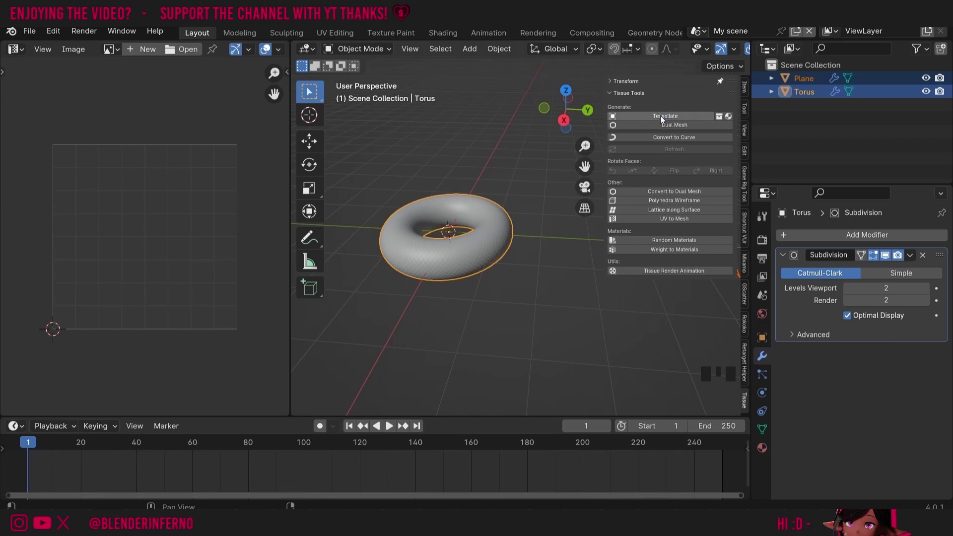
left_click(661, 117)
left_click(642, 287)
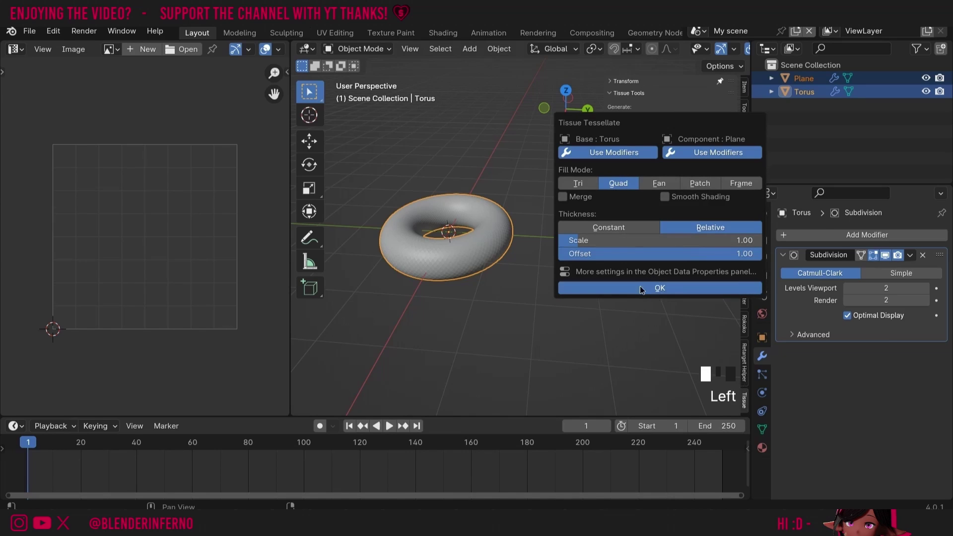
scroll(683, 317, "up", 5)
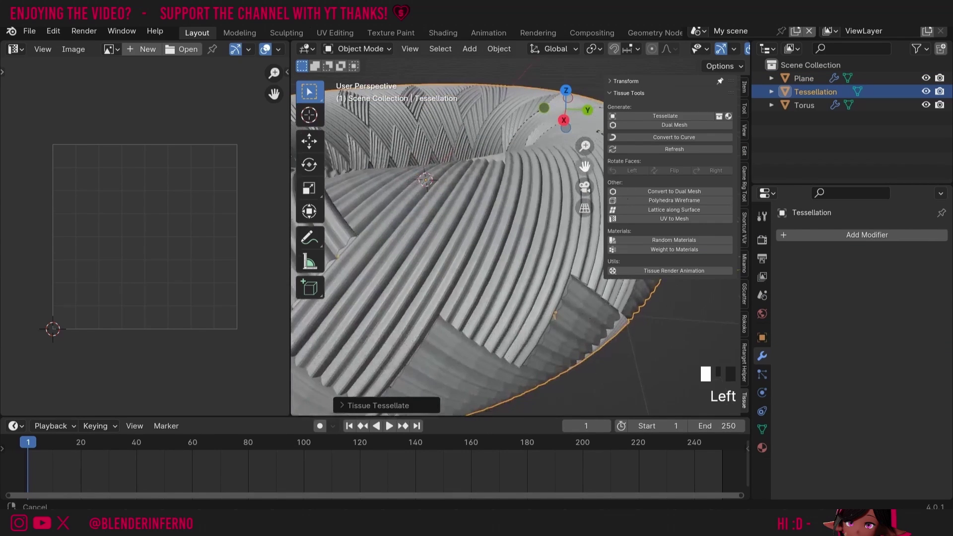
left_click(762, 429)
left_click_drag(585, 146, 531, 225)
key("g")
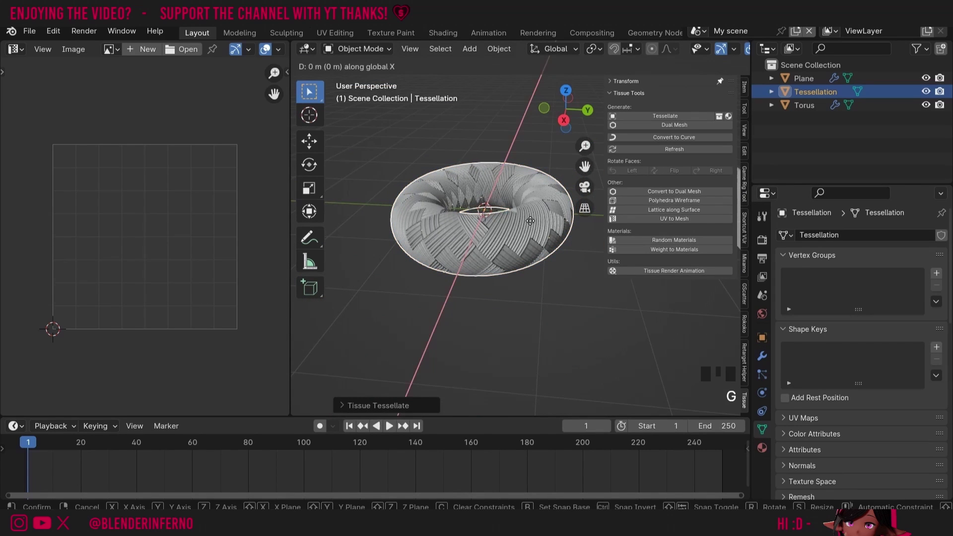
key("x")
key("Return")
scroll(952, 463, "down", 10)
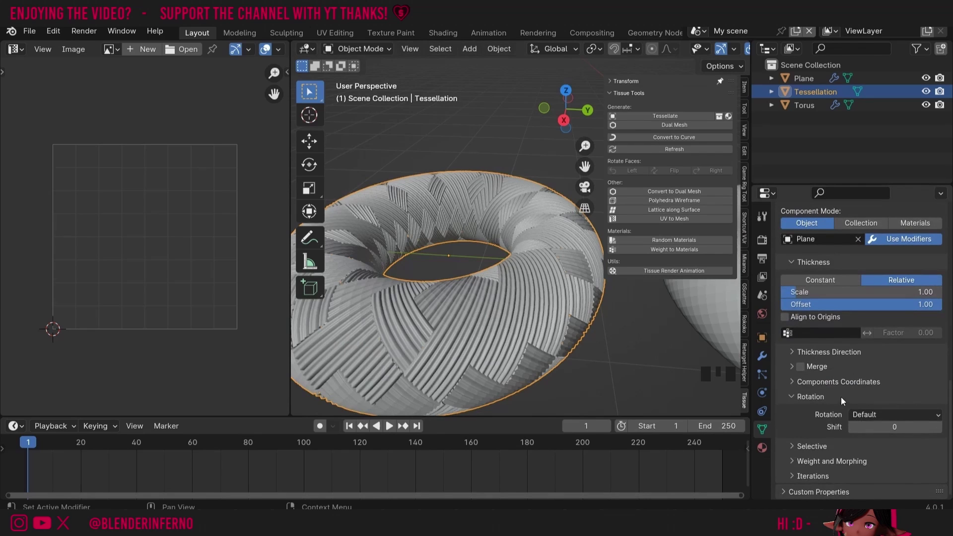
- Set the tessellation's rotation to Active UV and enable Smooth Shading and Merge
left_click(876, 416)
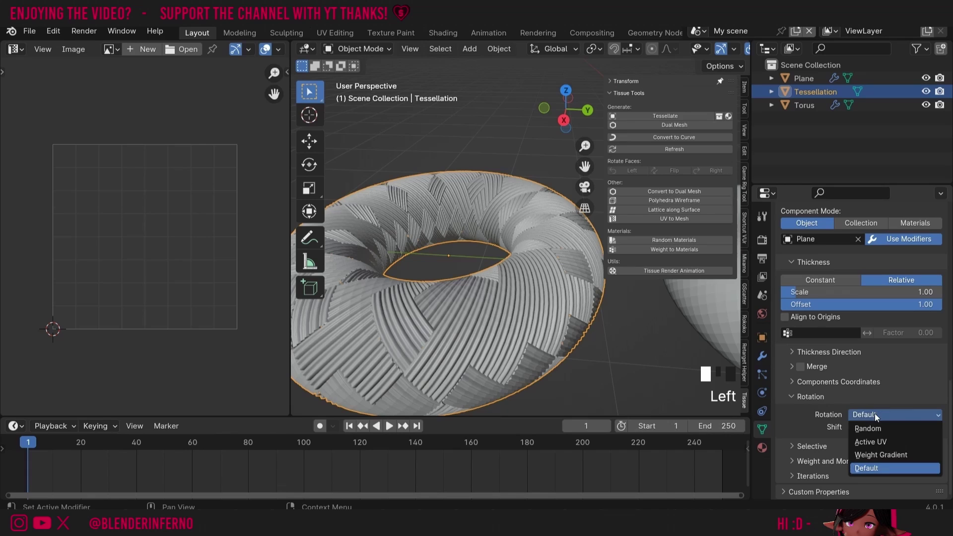
left_click(871, 442)
left_click(564, 121)
left_click_drag(550, 119, 559, 154)
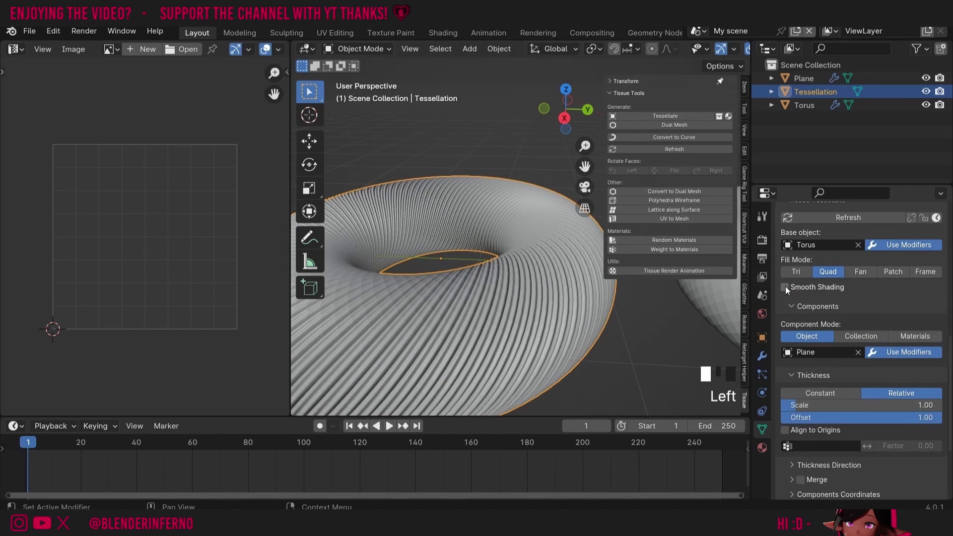
left_click(787, 288)
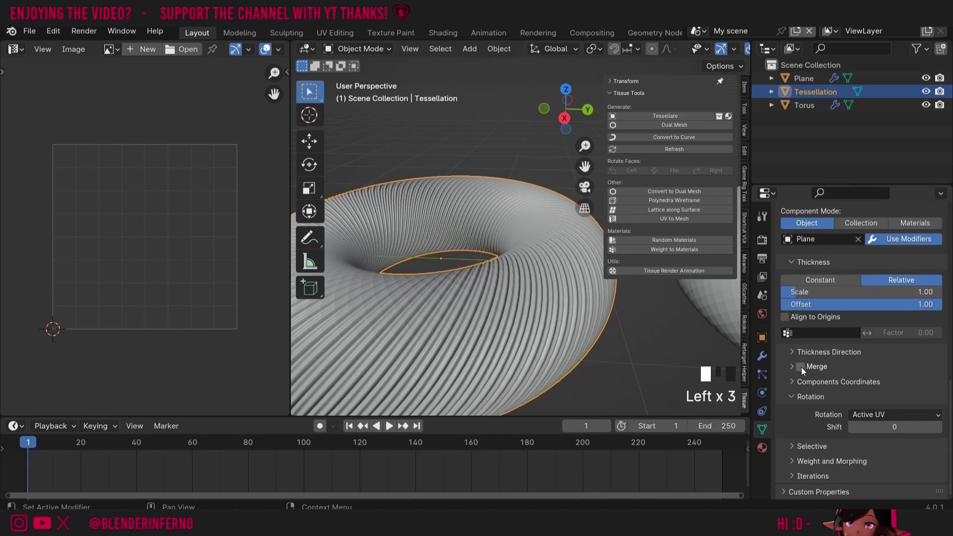
left_click(801, 367)
- Switch the Fill Mode to Patch and view the ribbed torus from near the top
left_click_drag(566, 109, 567, 133)
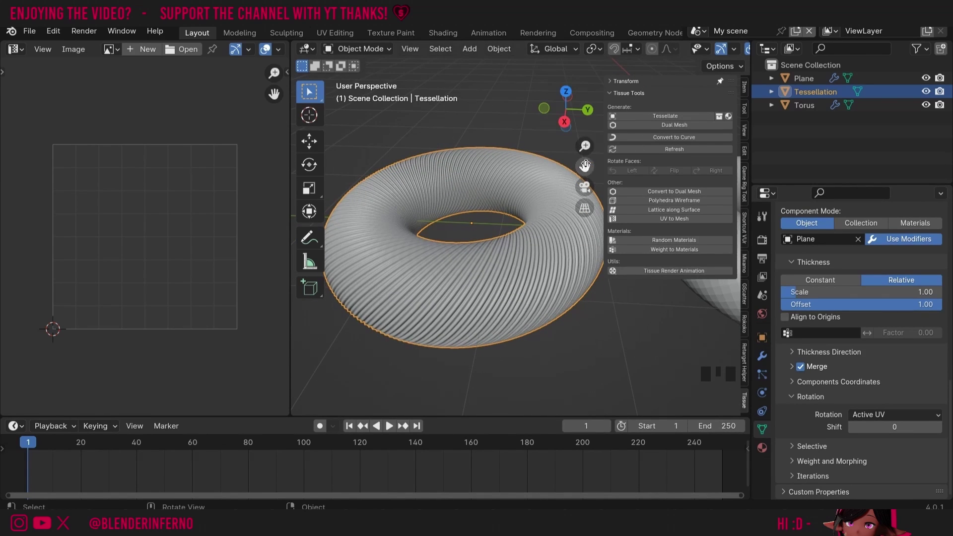
left_click_drag(586, 165, 526, 246)
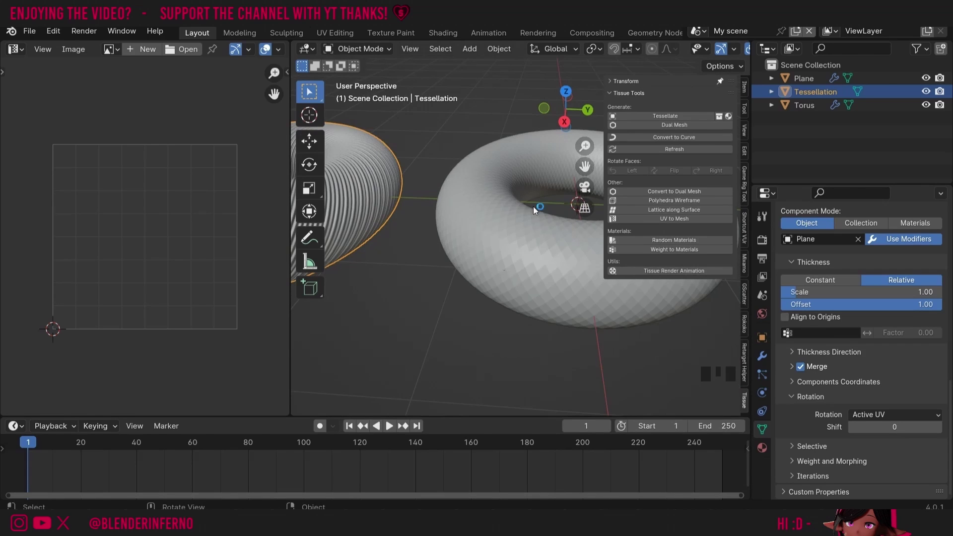
left_click_drag(584, 166, 720, 218)
left_click(950, 382)
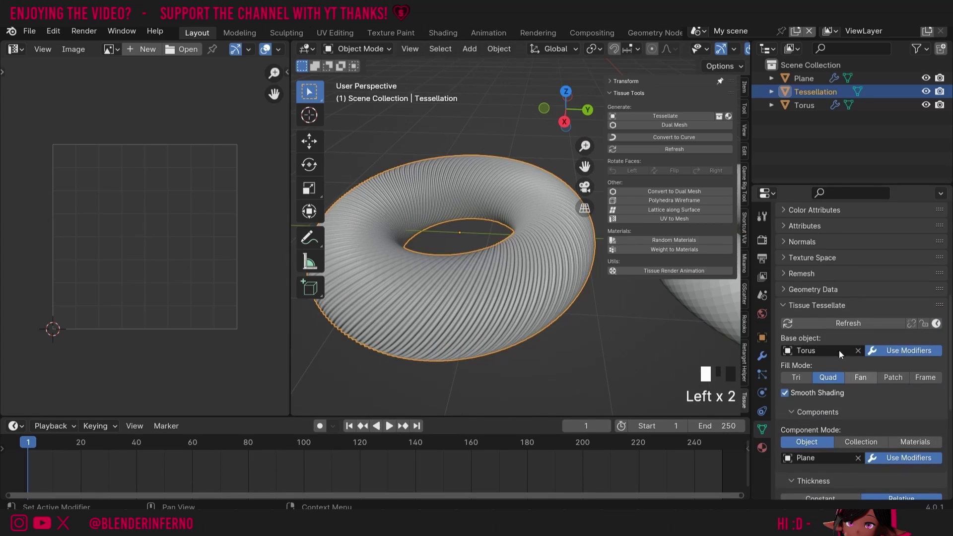
left_click(886, 377)
left_click_drag(577, 147, 578, 154)
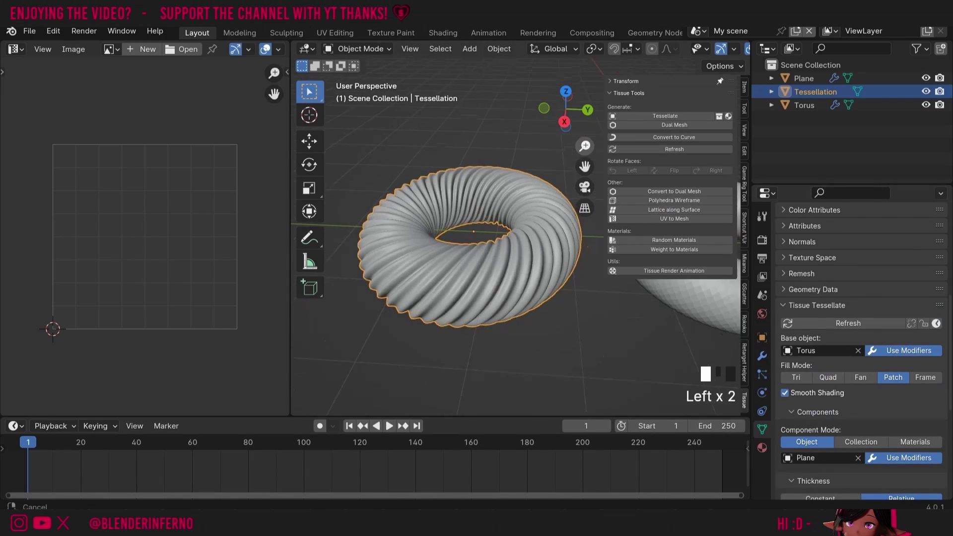
left_click_drag(566, 109, 536, 156)
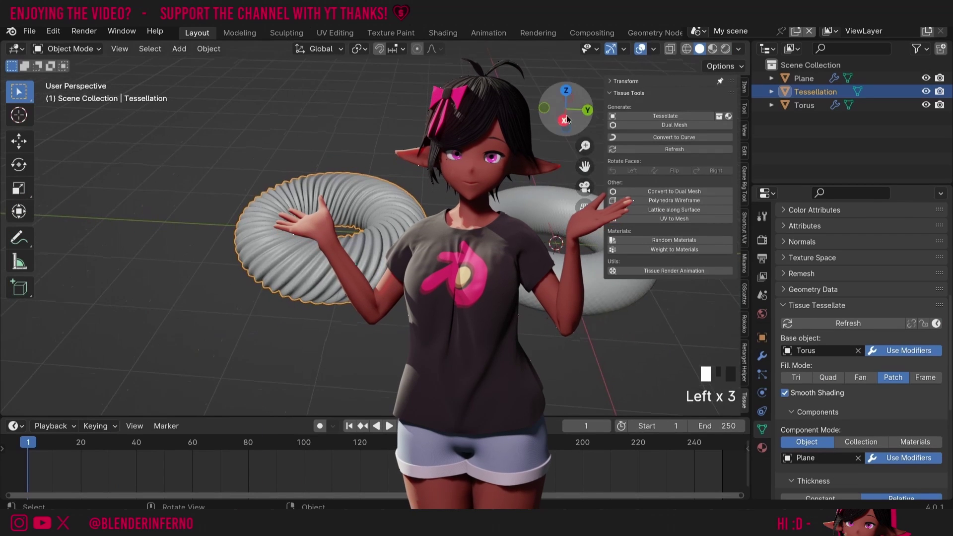
- Select the wavy plane, the plain torus and the ribbed Tessellation torus in turn to compare
left_click_drag(568, 119, 576, 106)
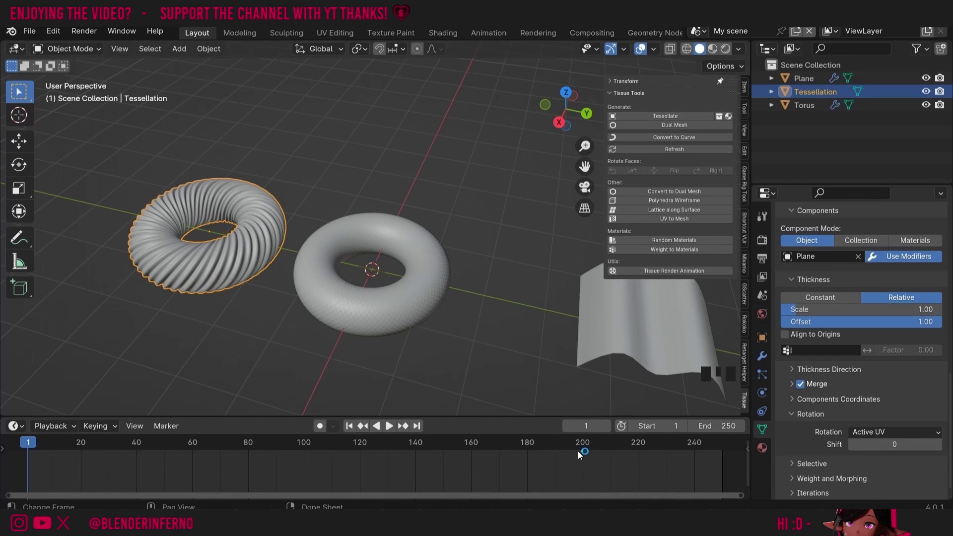
left_click(627, 348)
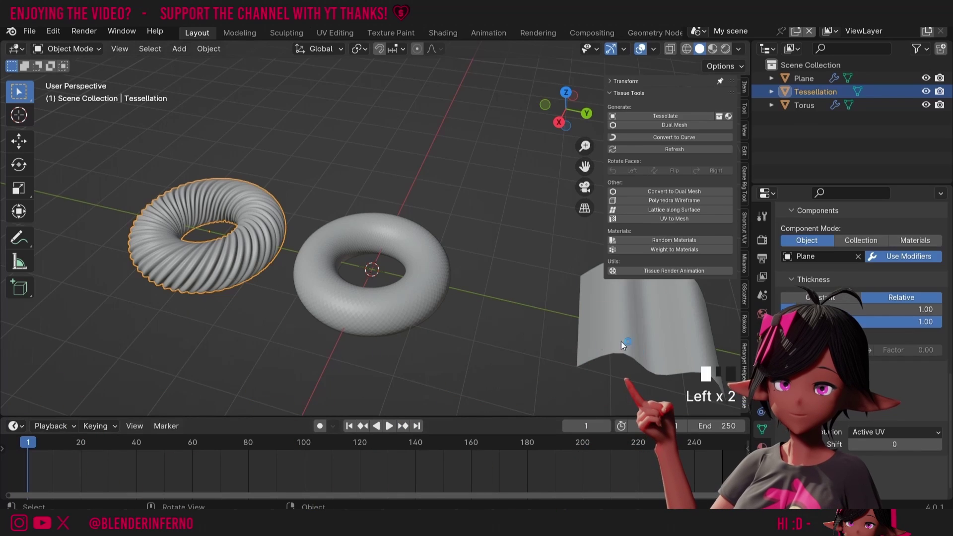
left_click(441, 252)
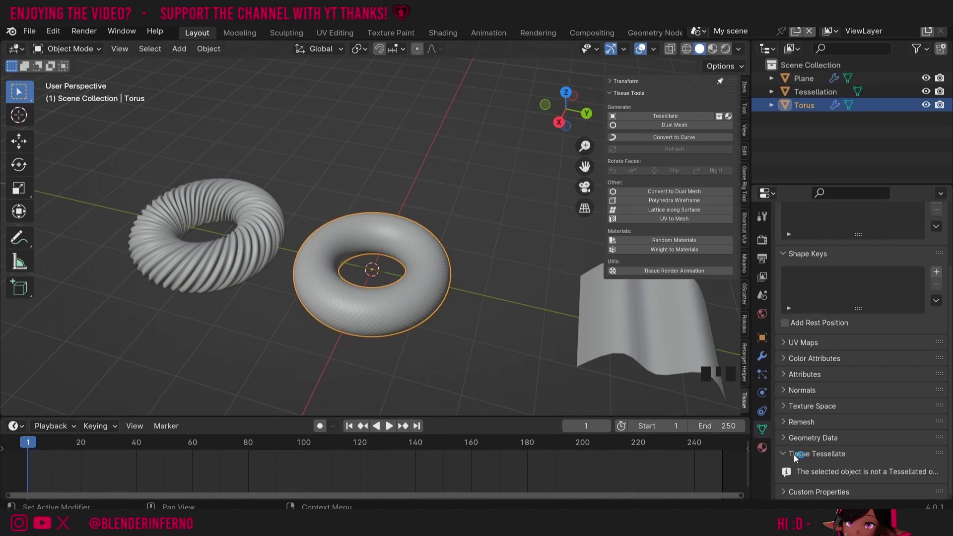
left_click(257, 239)
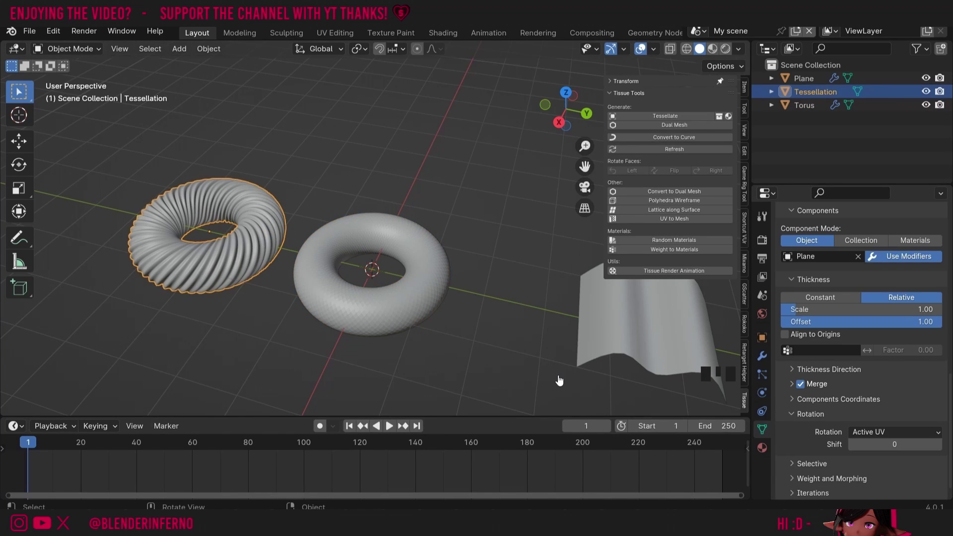